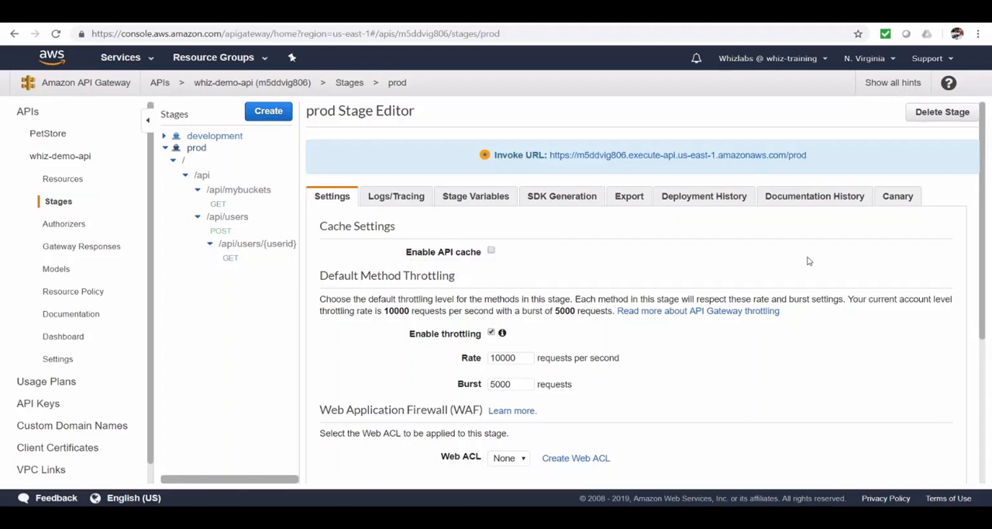
Try enabling the prod stage's API cache with 0.5GB capacity and encrypted cache data, and turn the cache off again.
left_click(490, 252)
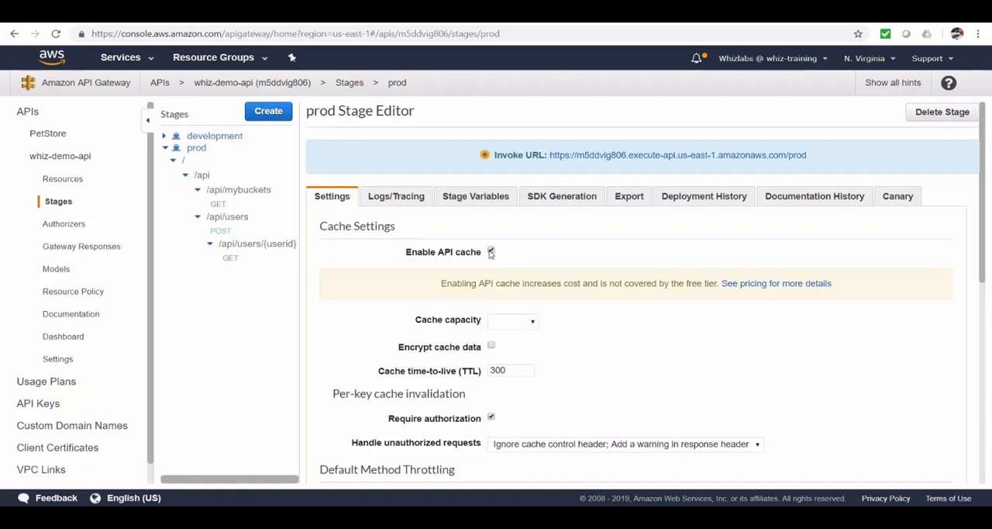
left_click(532, 326)
left_click(527, 359)
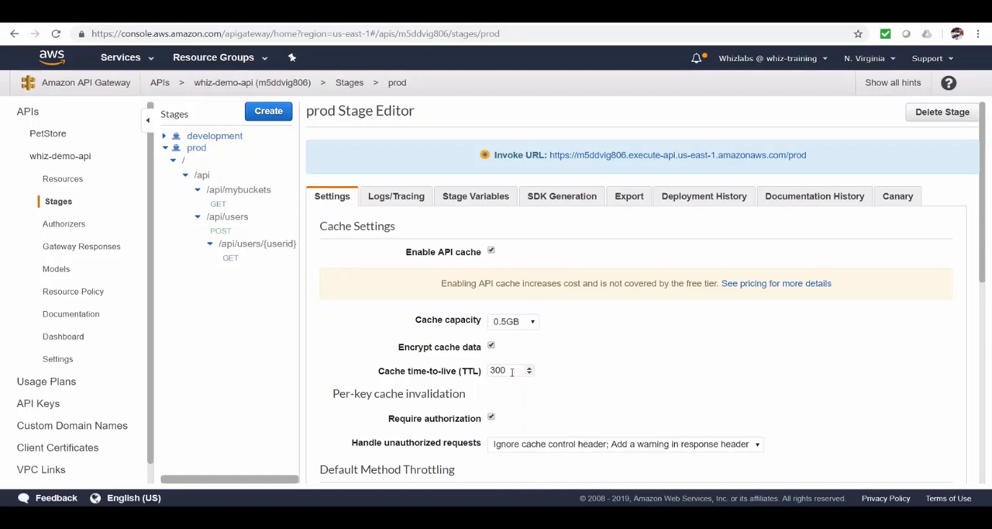
left_click(491, 251)
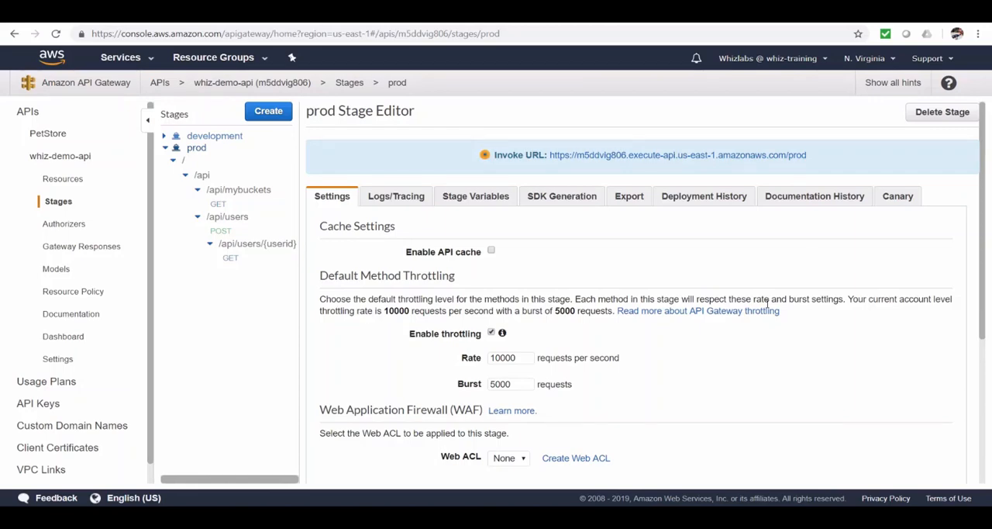
Review the prod stage's default method throttling, tagging and Web ACL options.
scroll(768, 304, "down", 1)
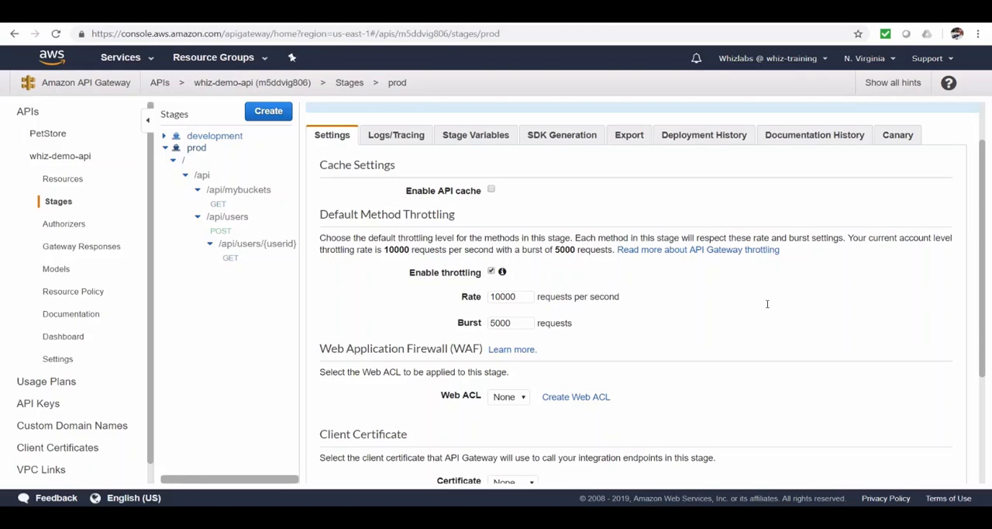
scroll(768, 304, "down", 3)
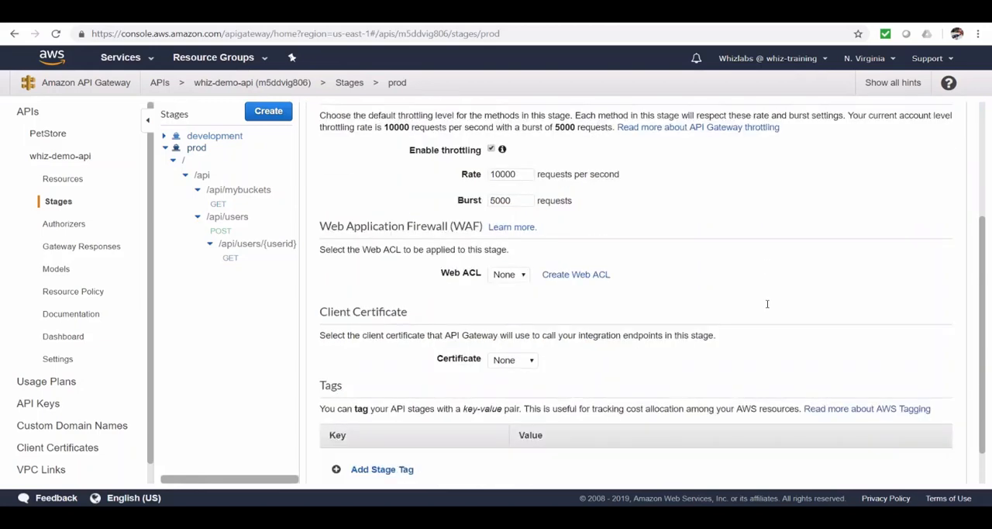
scroll(767, 303, "down", 1)
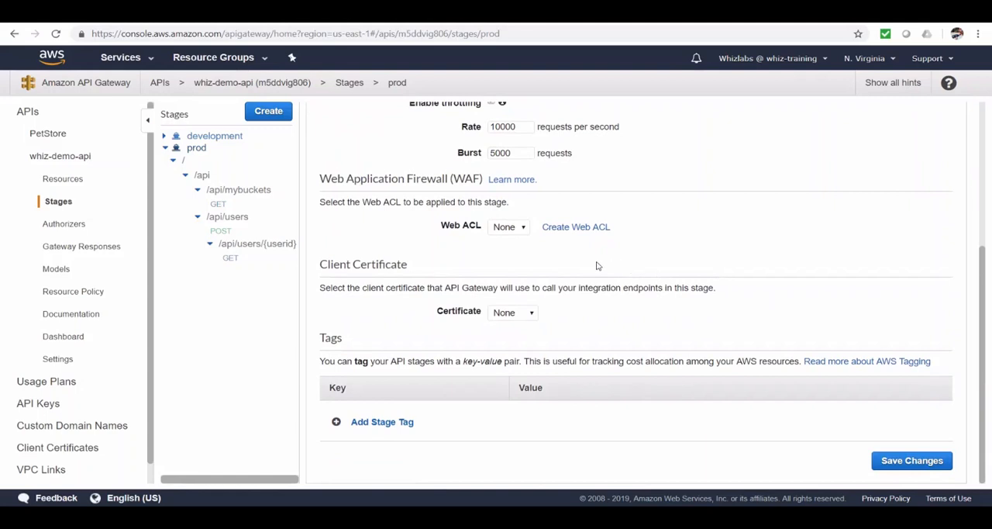
left_click(523, 229)
left_click(508, 246)
Check the client certificates in API Gateway and the certificate choices offered in the prod stage settings of whiz-demo-api.
left_click(62, 448)
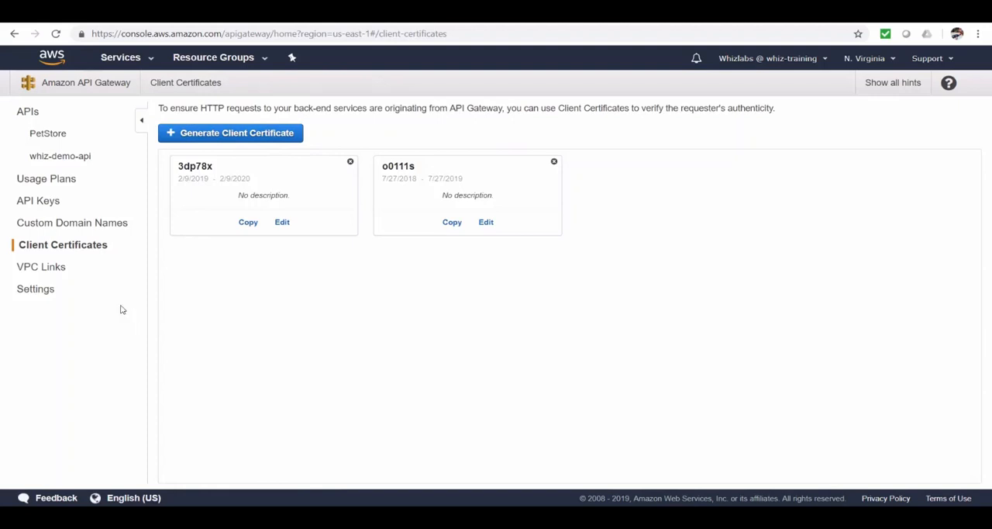
left_click(68, 159)
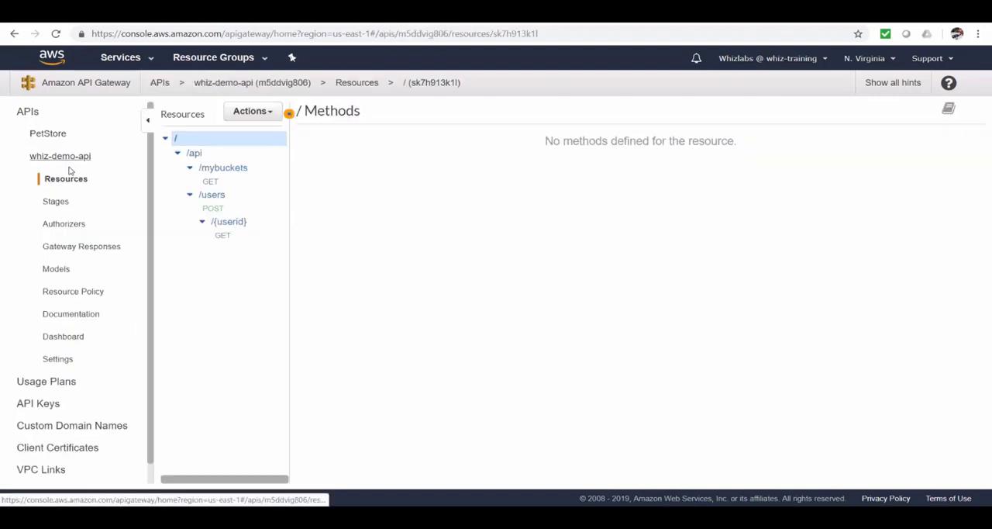
left_click(62, 203)
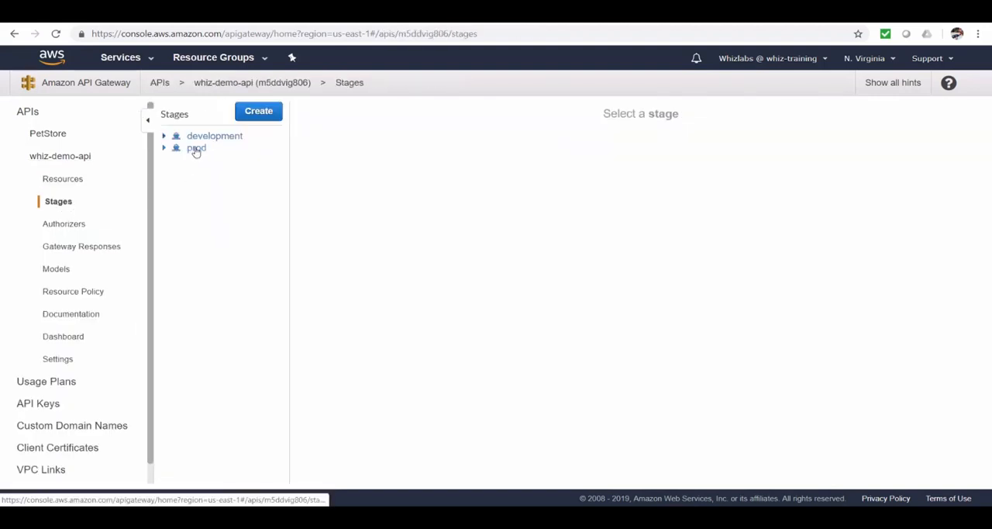
left_click(195, 149)
scroll(667, 419, "down", 3)
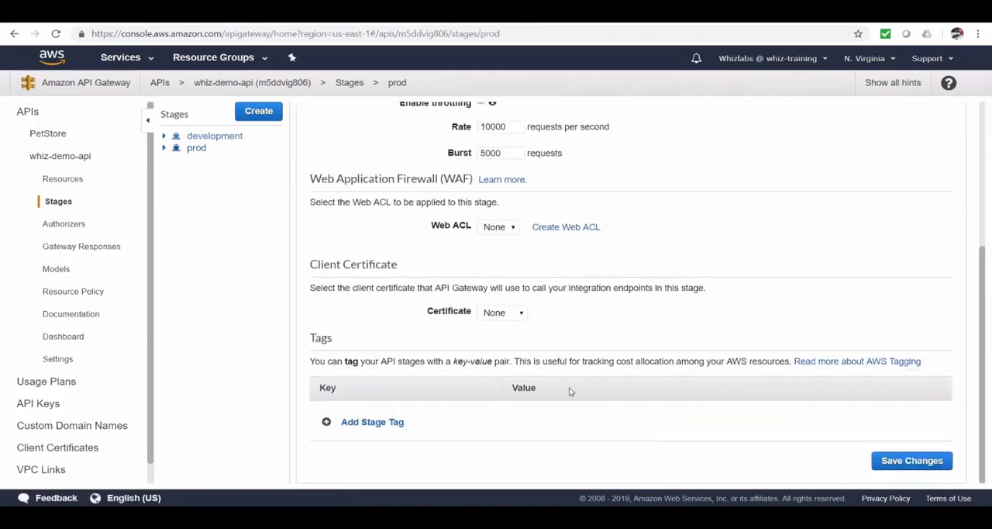
left_click(520, 314)
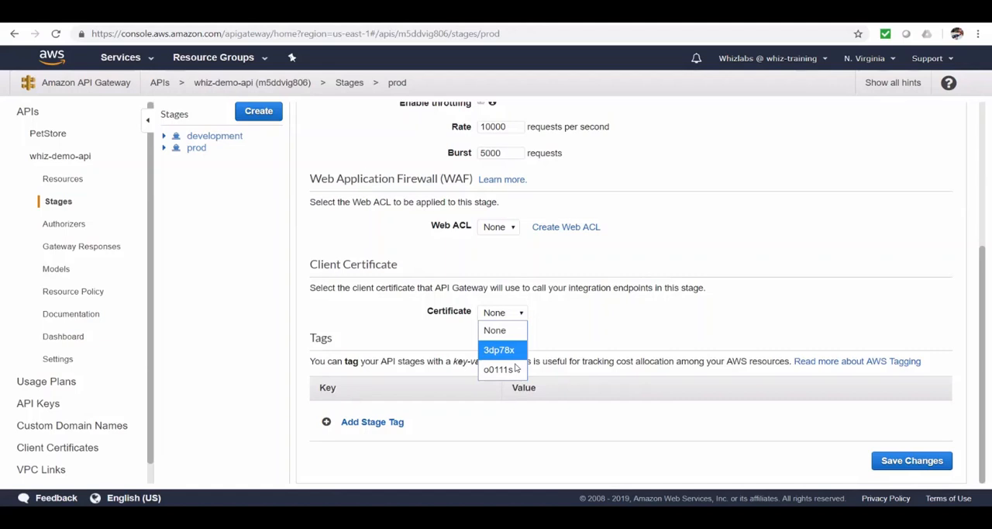
left_click(654, 328)
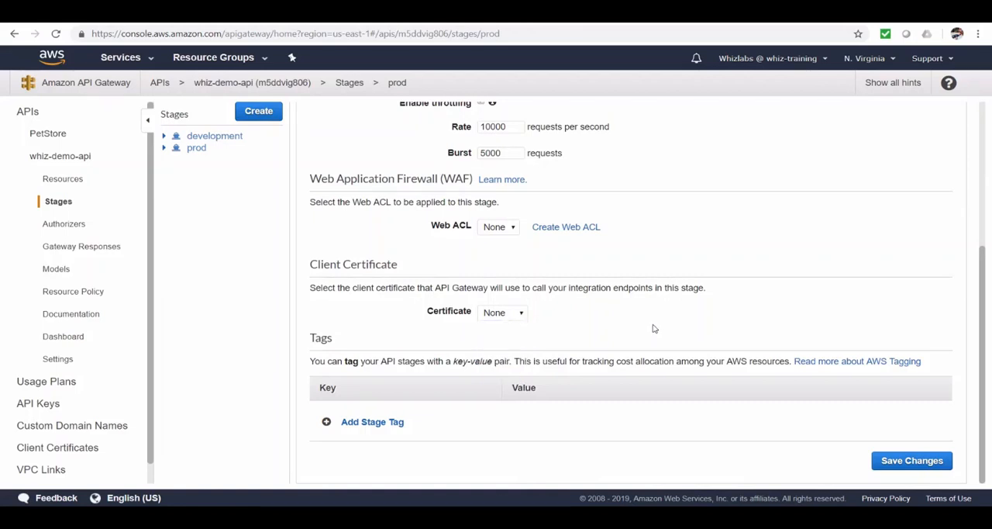
Enable CloudWatch Logs for the prod stage at INFO level with full requests/responses data logging, and save the changes.
scroll(666, 371, "up", 5)
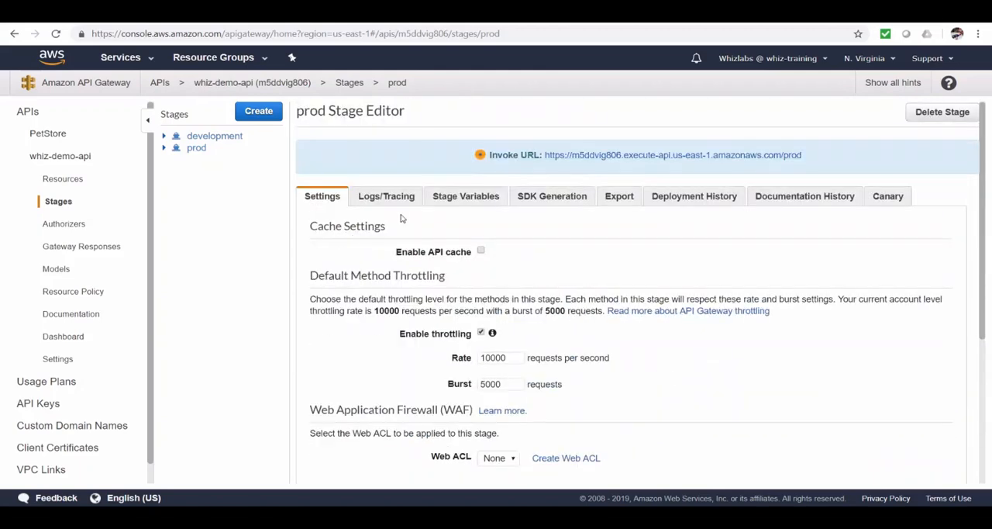
left_click(388, 196)
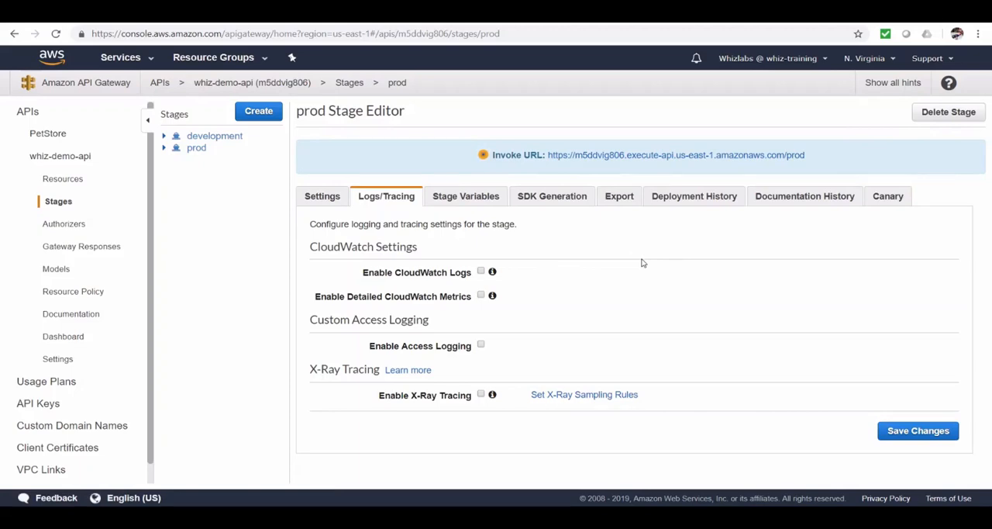
left_click(481, 272)
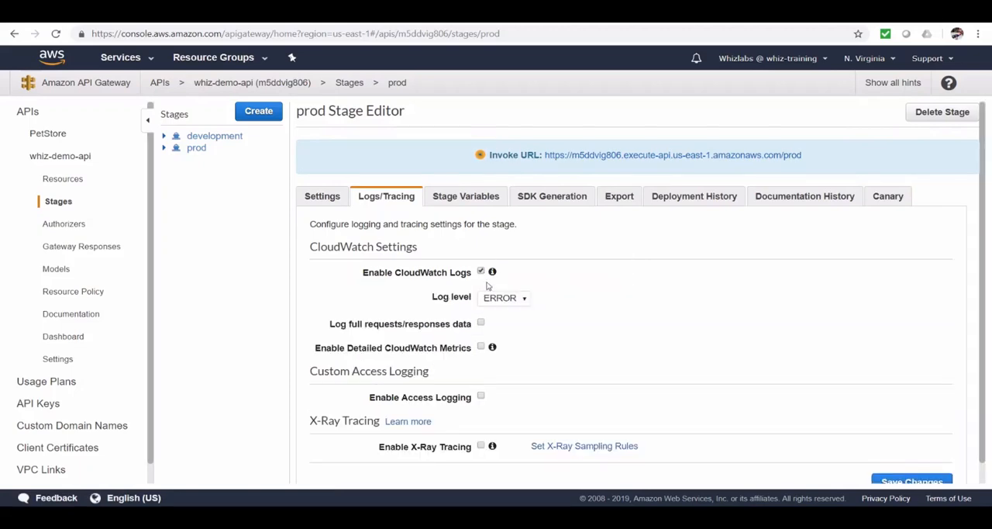
left_click(501, 301)
left_click(502, 337)
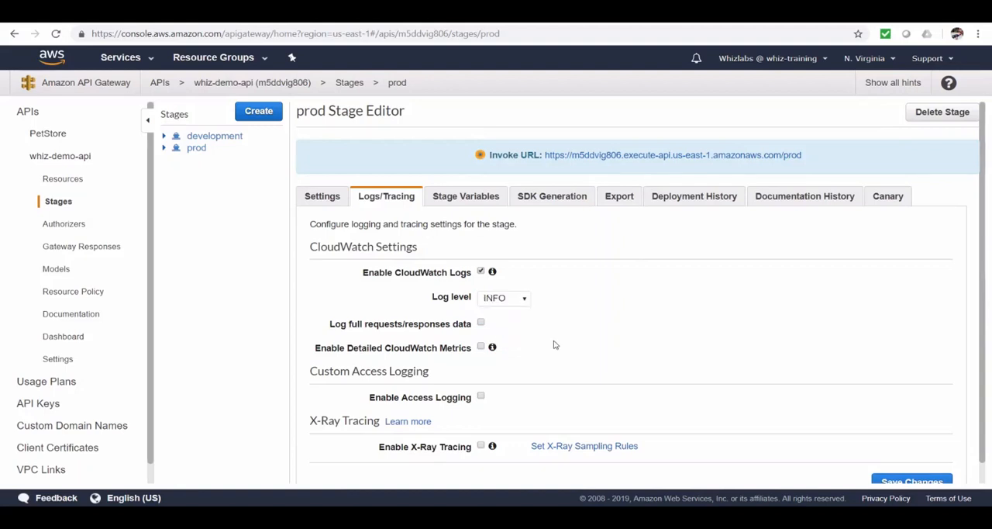
scroll(555, 345, "down", 1)
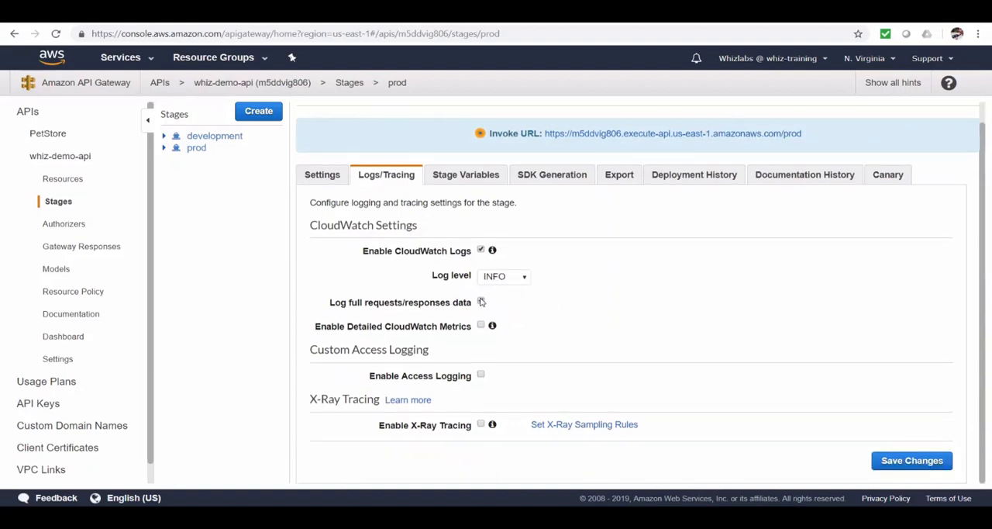
left_click(481, 302)
left_click(909, 461)
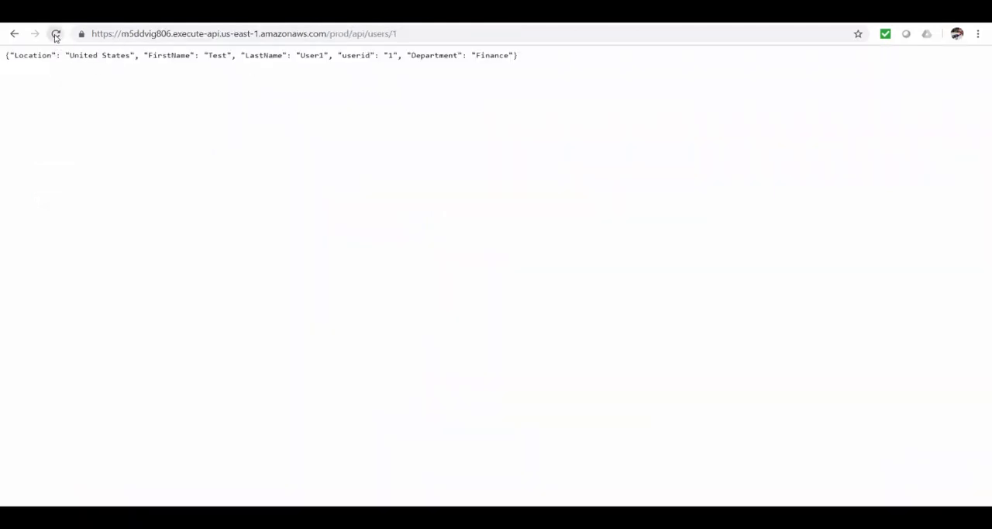
Reload the prod API's /api/users/1 endpoint and open the first log stream of its API Gateway execution log group in CloudWatch.
left_click(55, 34)
left_click(490, 13)
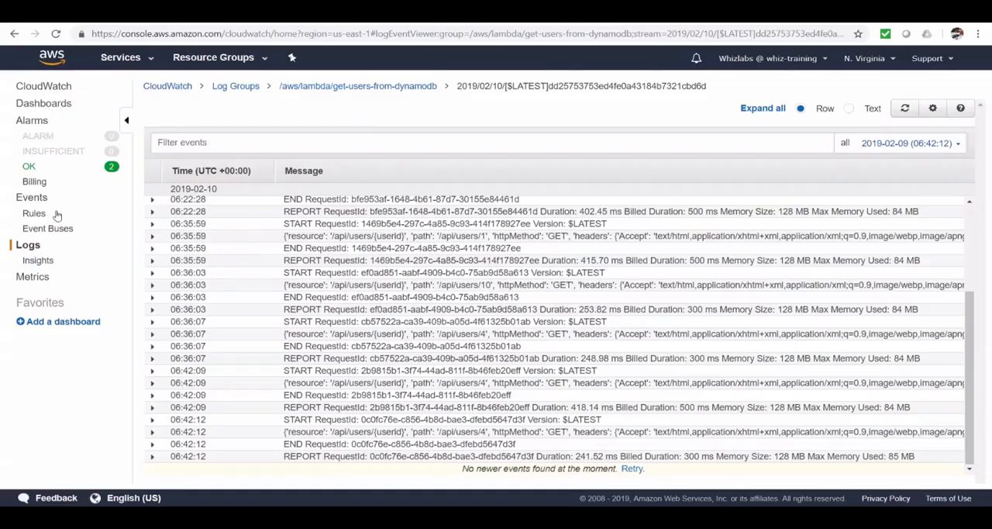
left_click(36, 247)
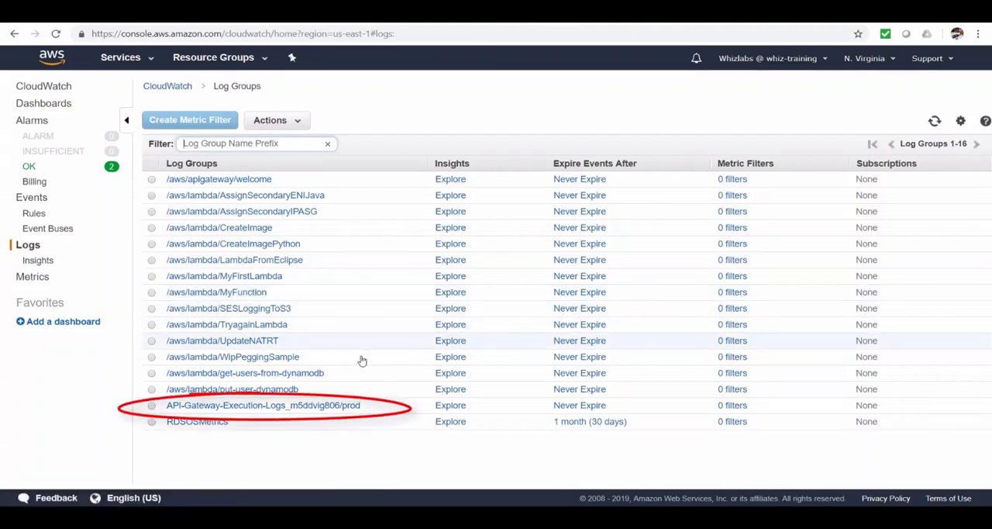
left_click(323, 407)
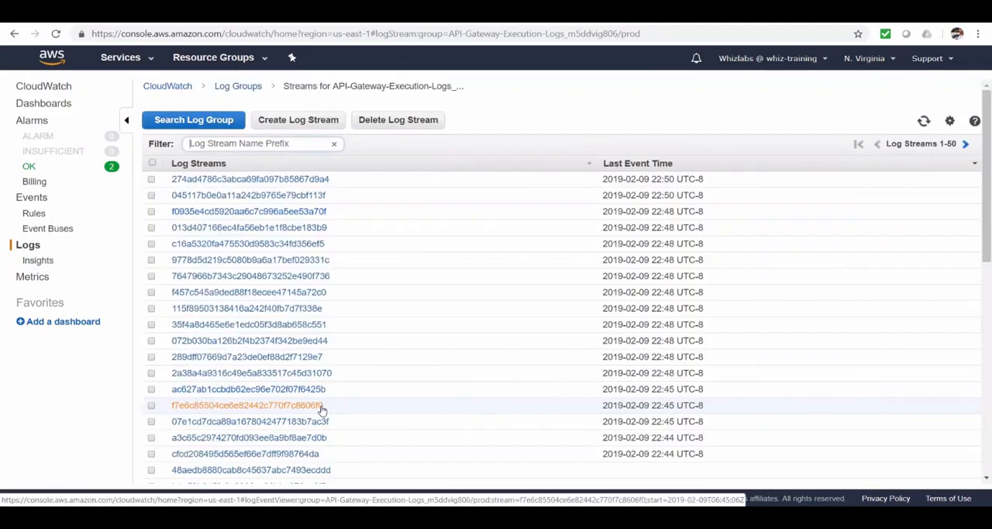
left_click(278, 180)
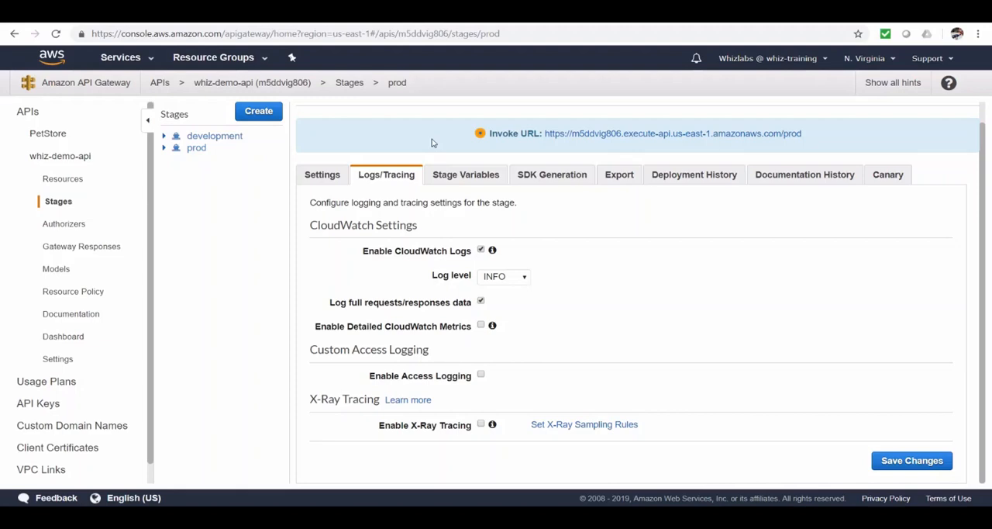
Add a prod stage variable named getUserLambdaFunction with the value get-users-from-dynamodb.
left_click(463, 175)
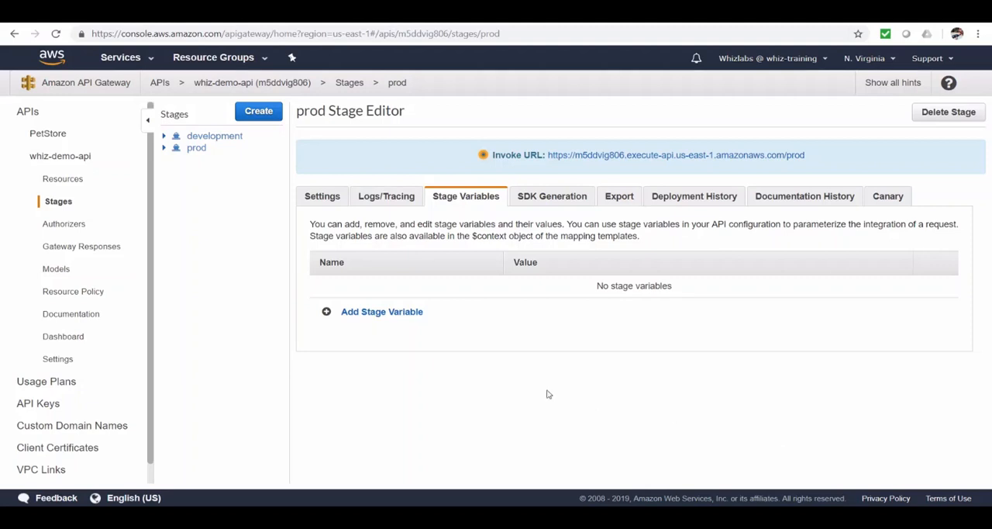
left_click(403, 312)
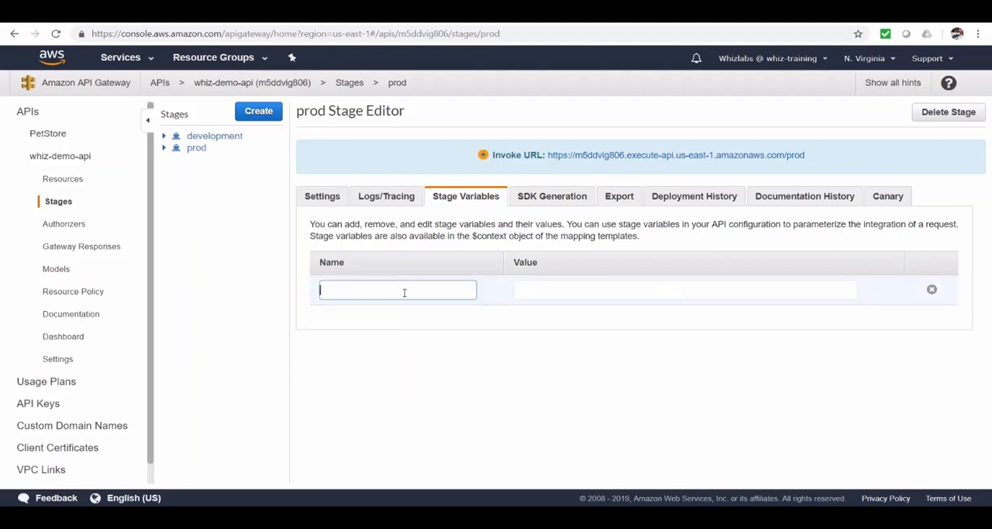
type("getUserLambdaFunction")
key("Tab")
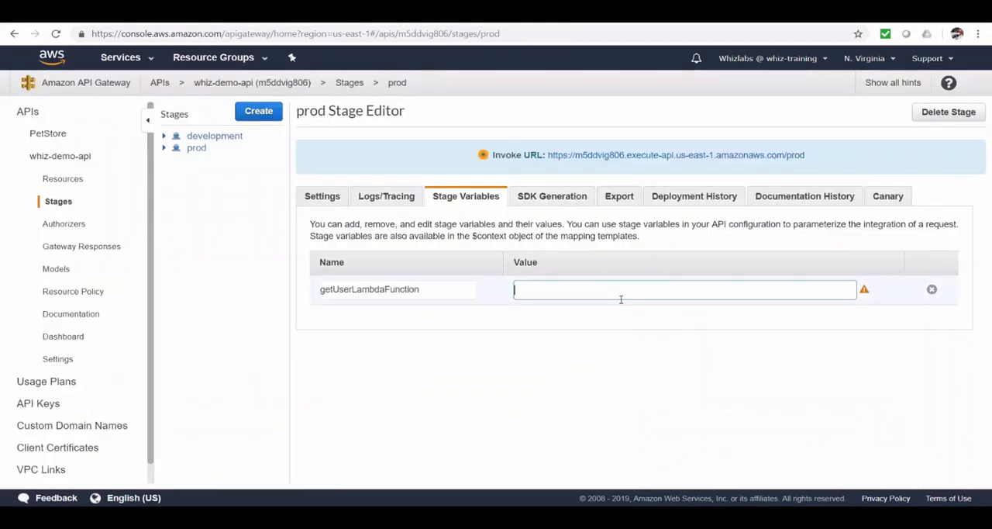
type("get-users-from-dynamodb")
left_click(925, 289)
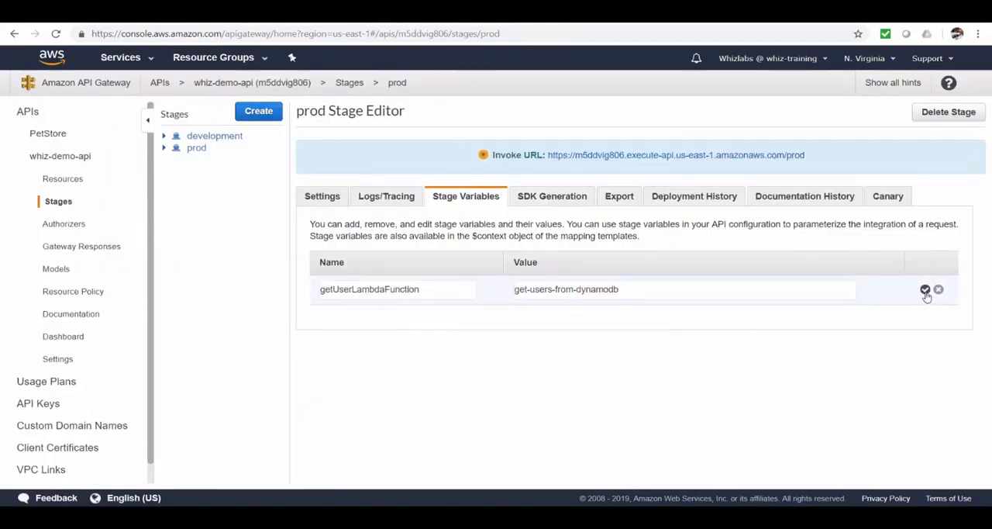
Copy the getUserLambdaFunction variable name and open the integration request of the /api/users/{userid} GET method.
double_click(419, 290)
key("ctrl+c")
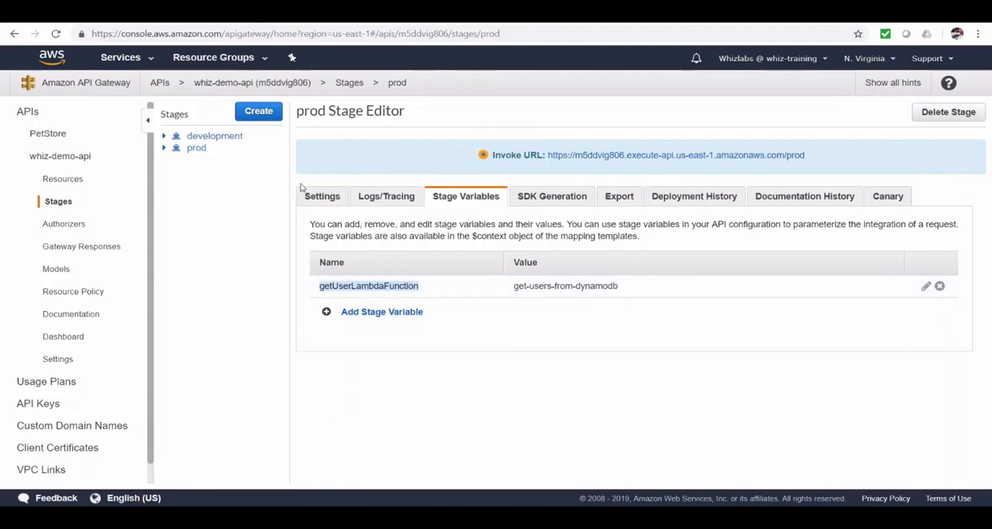
left_click(56, 180)
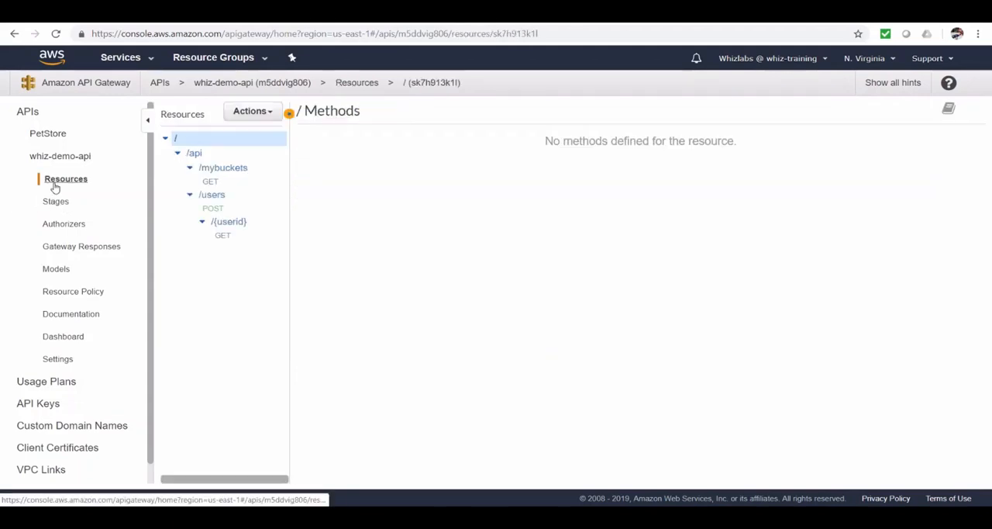
left_click(222, 235)
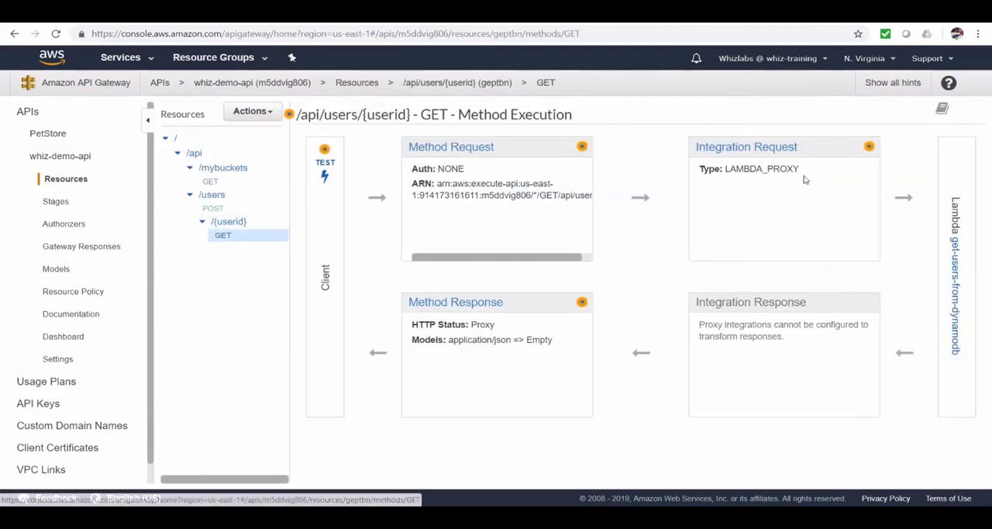
left_click(792, 150)
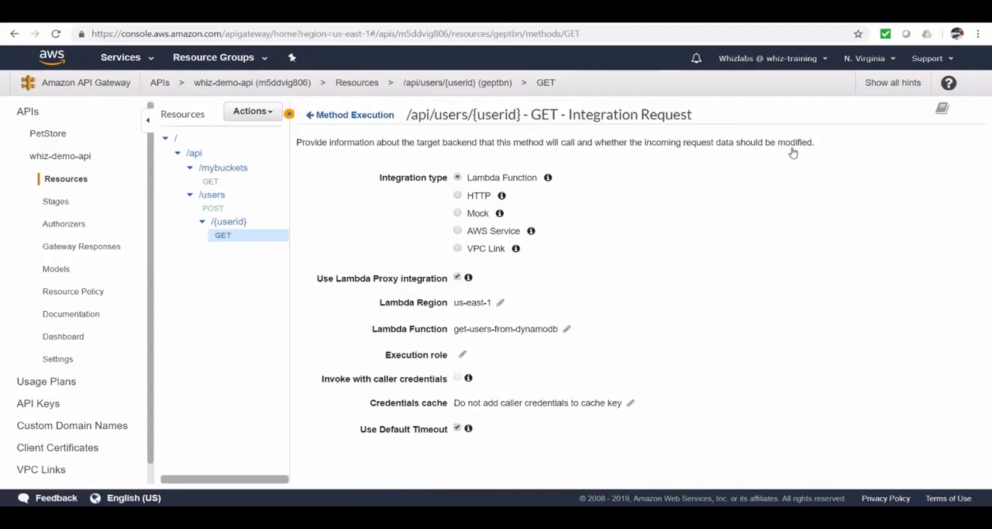
Set the GET method's Lambda function to ${stageVariables.getUserLambdaFunction} and accept the Lambda permission notice.
left_click(567, 329)
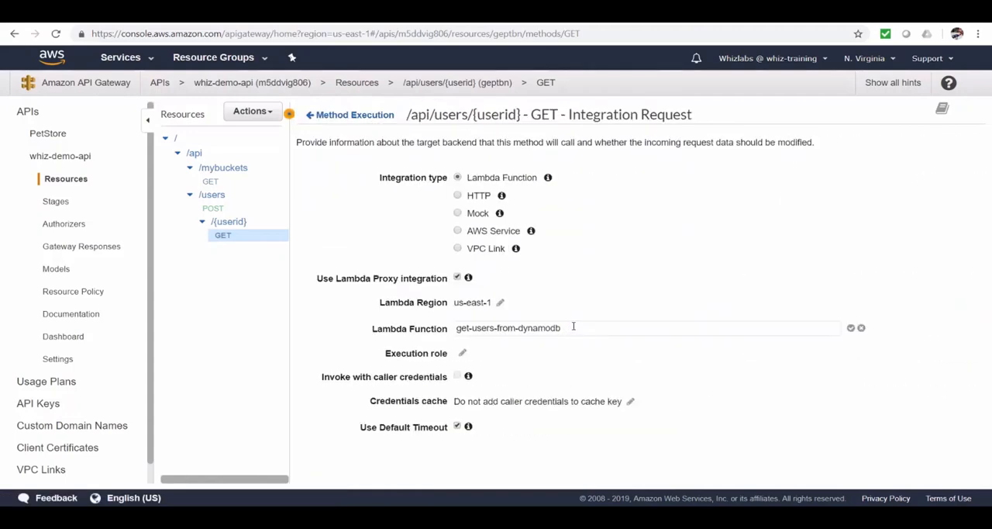
left_click_drag(572, 328, 436, 328)
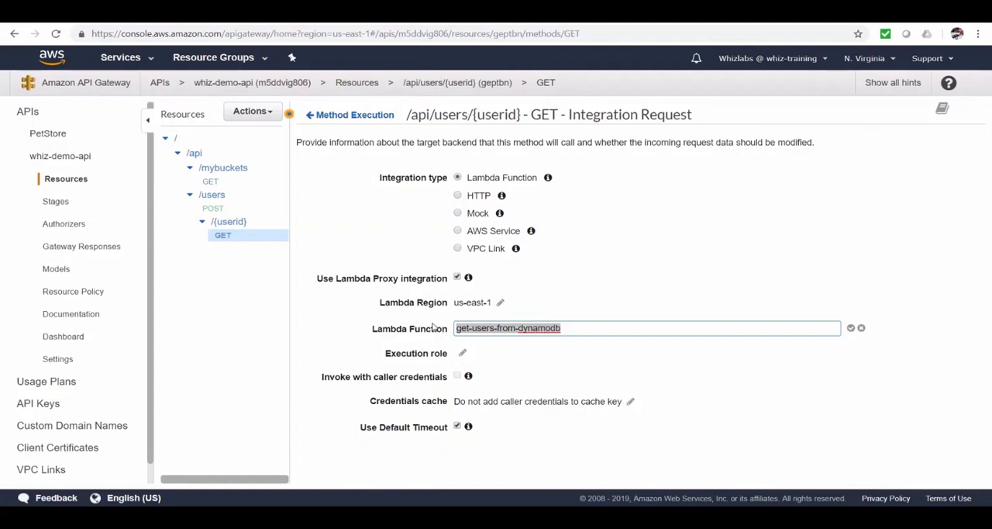
key("BackSpace")
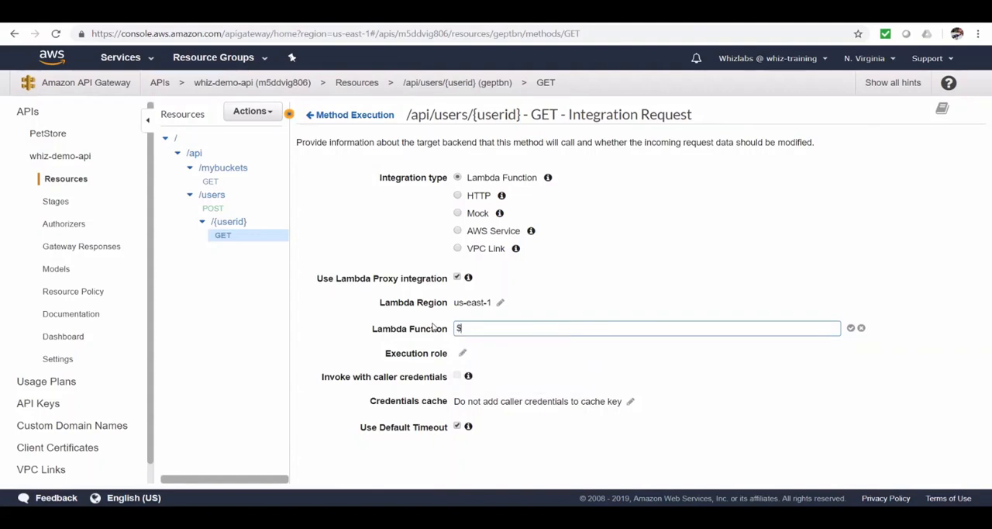
type("${stageVariables")
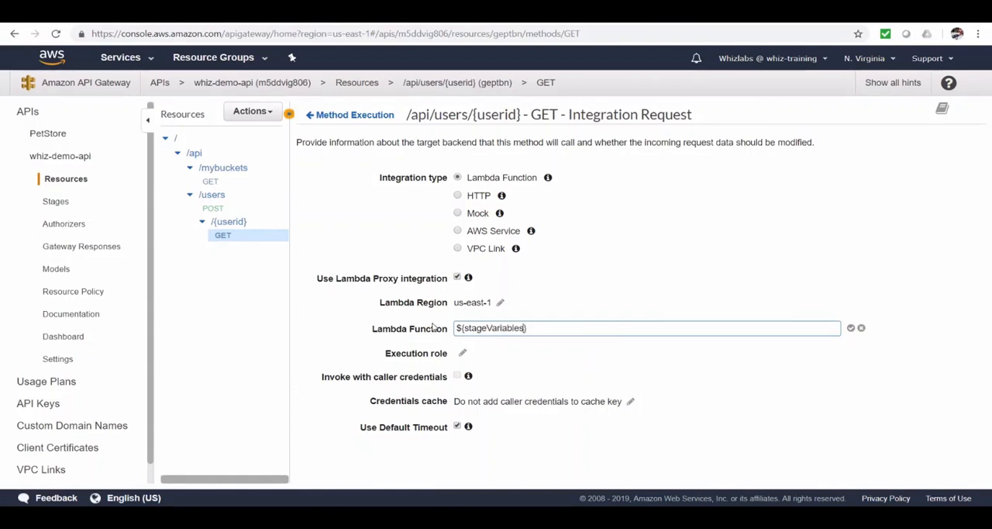
type(".")
key("ctrl+v")
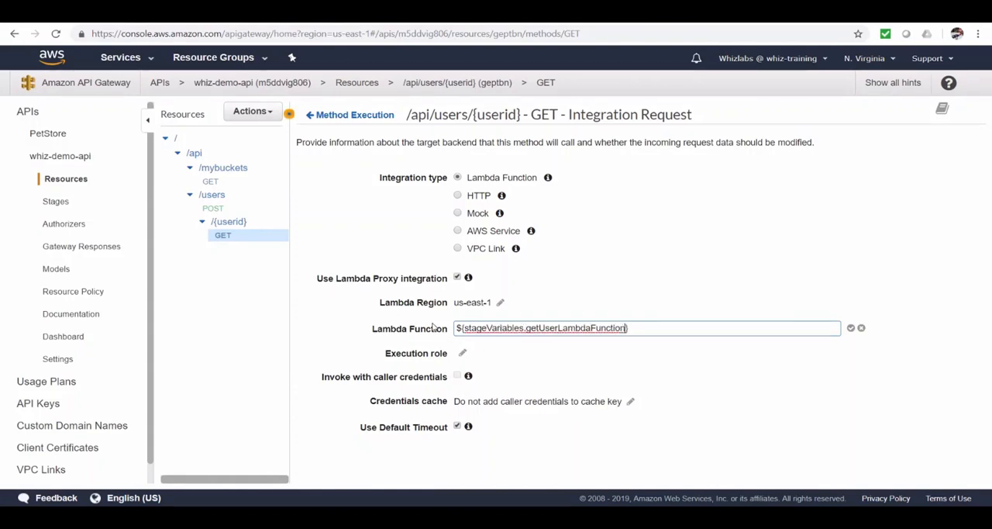
left_click(851, 328)
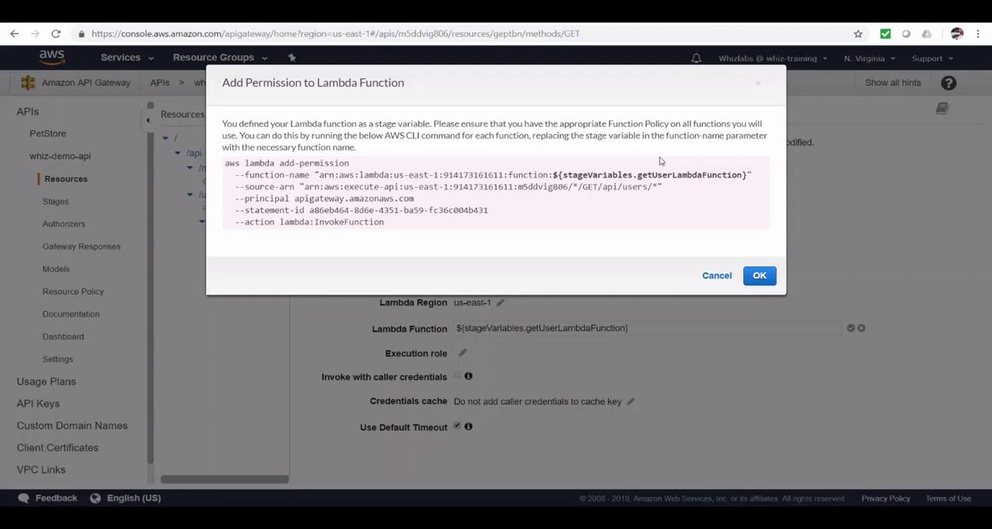
left_click(760, 277)
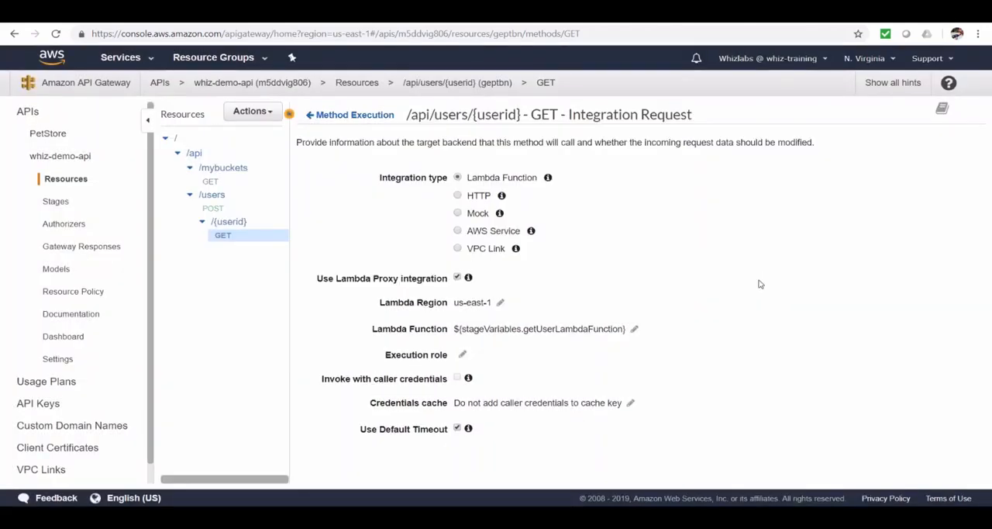
Deploy whiz-demo-api to the prod stage without a deployment description.
left_click(268, 112)
left_click(268, 304)
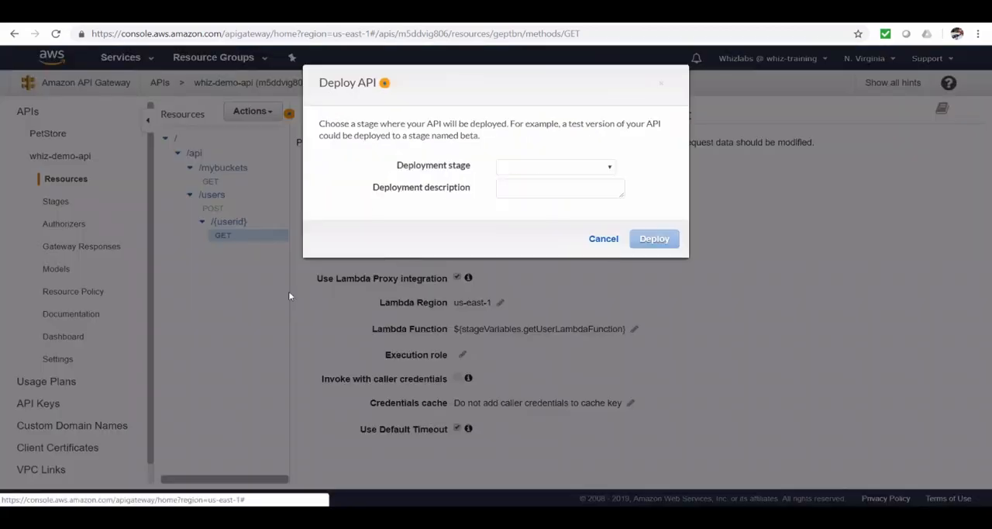
left_click(613, 165)
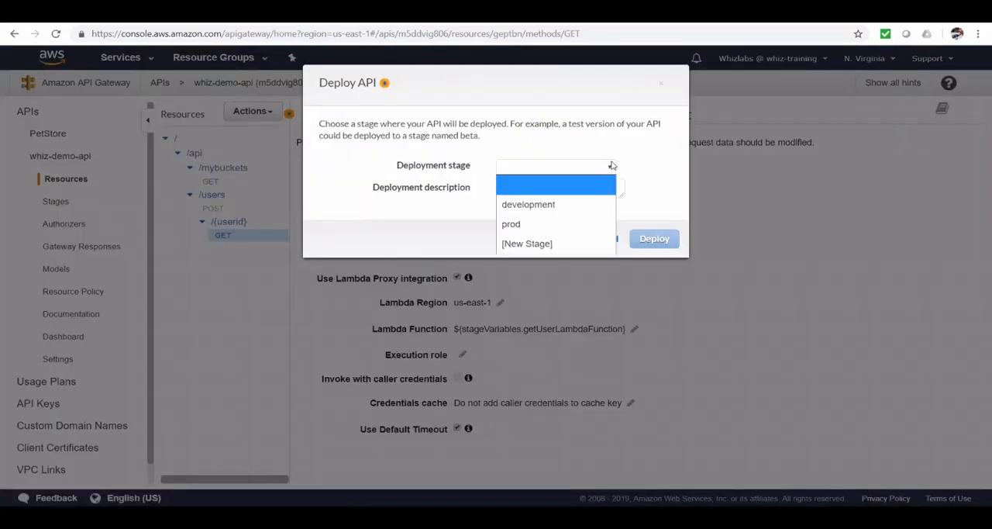
left_click(577, 223)
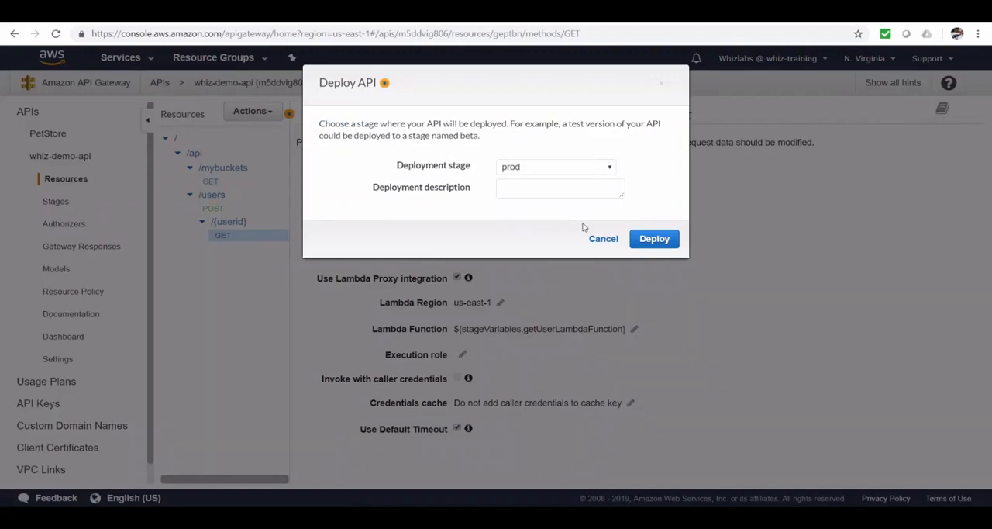
left_click(657, 240)
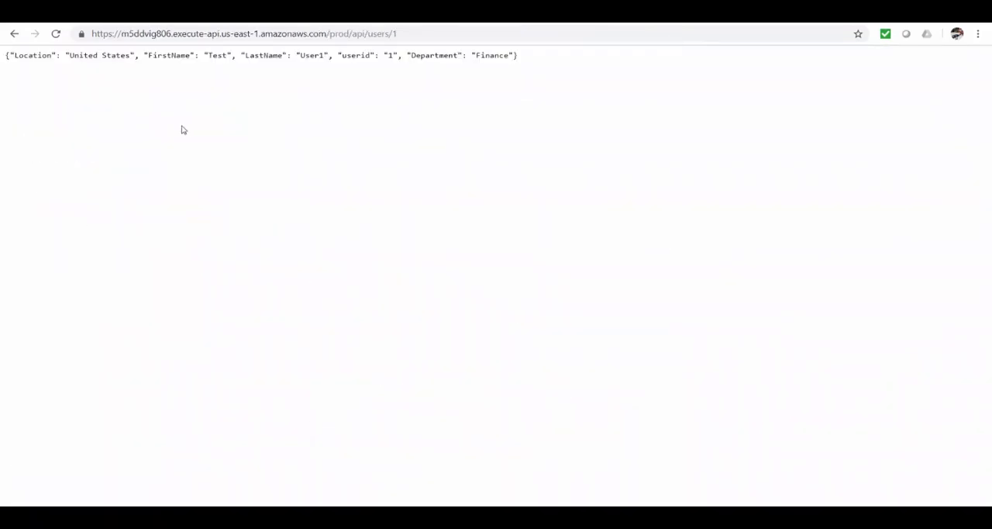
Test the prod API by reloading /api/users/1 and requesting users 10 and 2 through the URL.
left_click(55, 34)
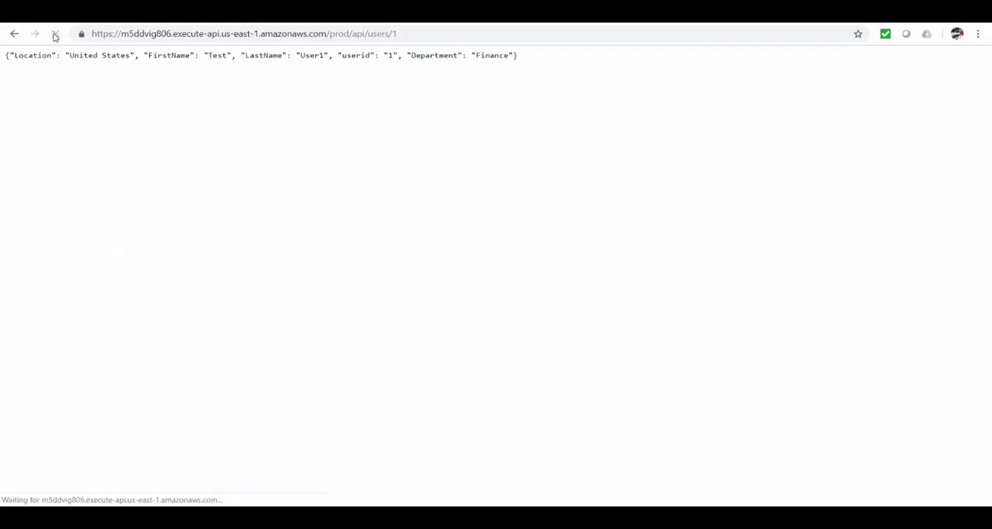
left_click_drag(393, 34, 422, 31)
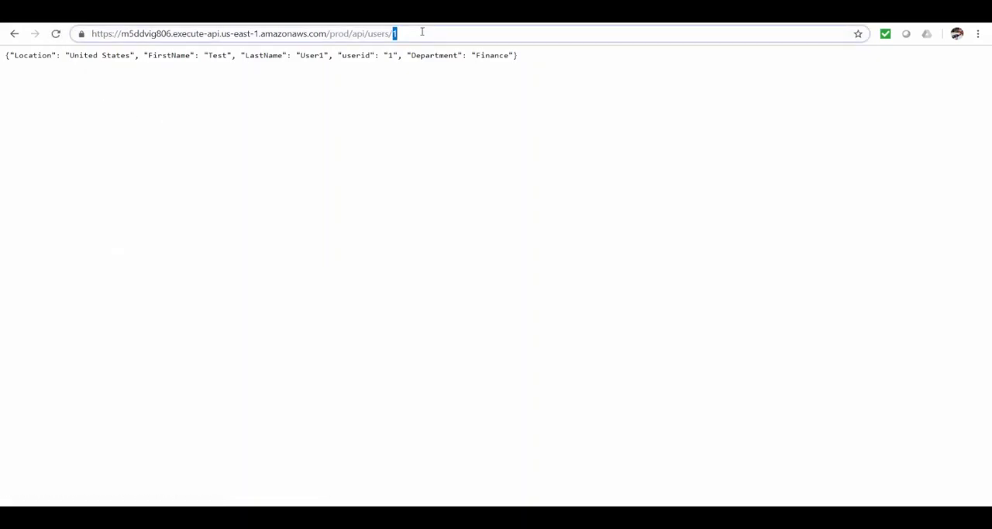
type("10")
key("Return")
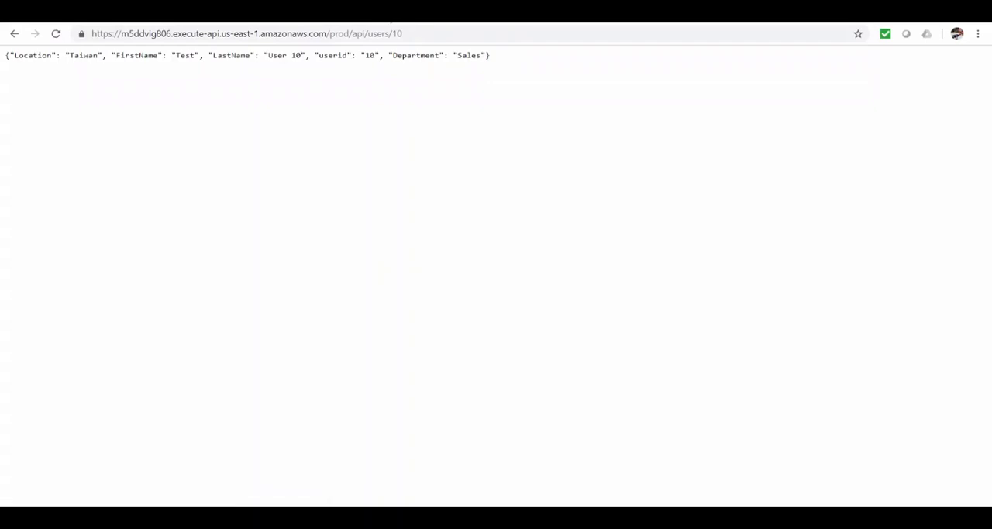
double_click(412, 38)
type("2")
key("Return")
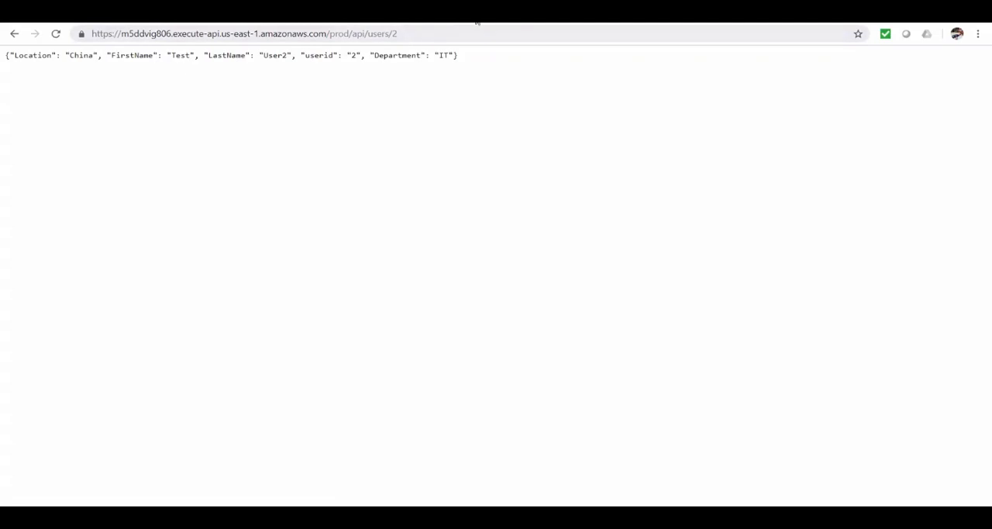
In CloudWatch Logs, open the newest log stream of /aws/lambda/get-users-from-dynamodb and examine its request events.
left_click(306, 14)
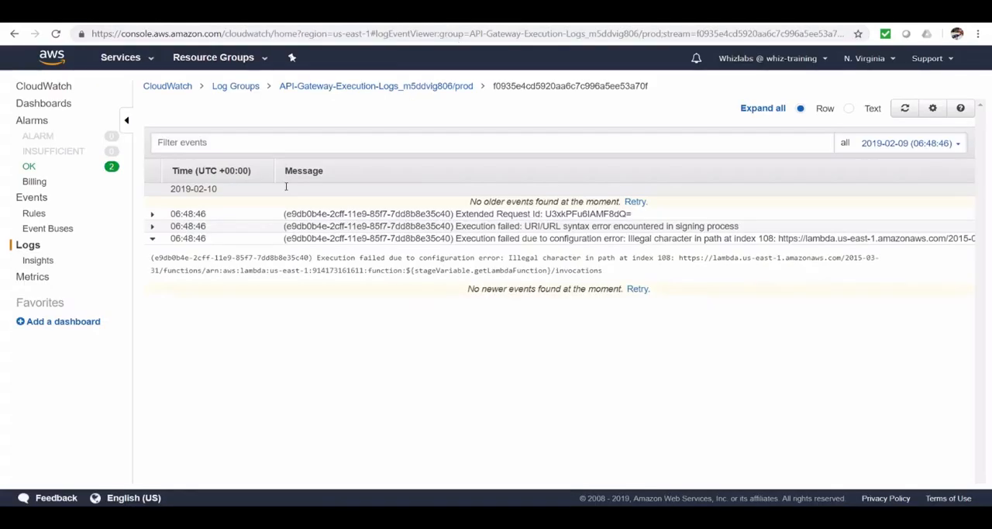
left_click(23, 245)
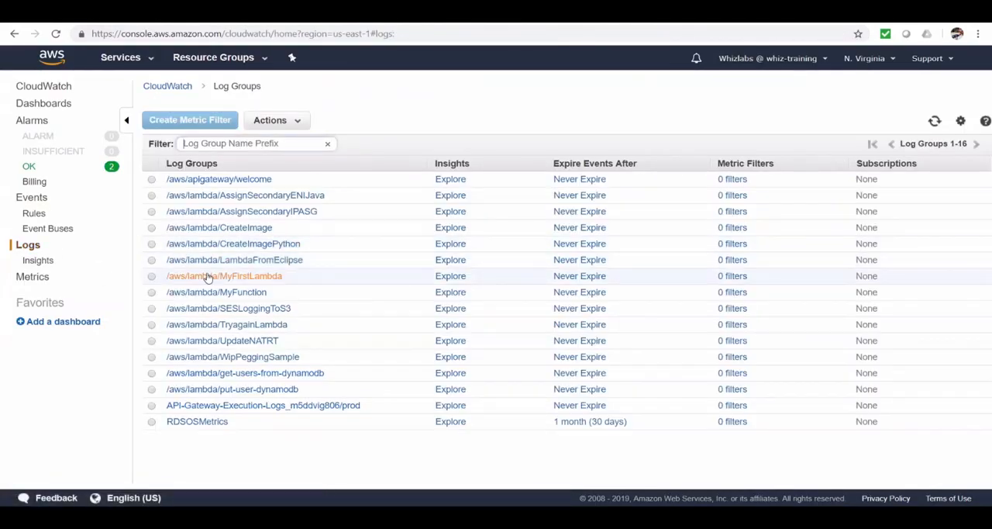
left_click(315, 375)
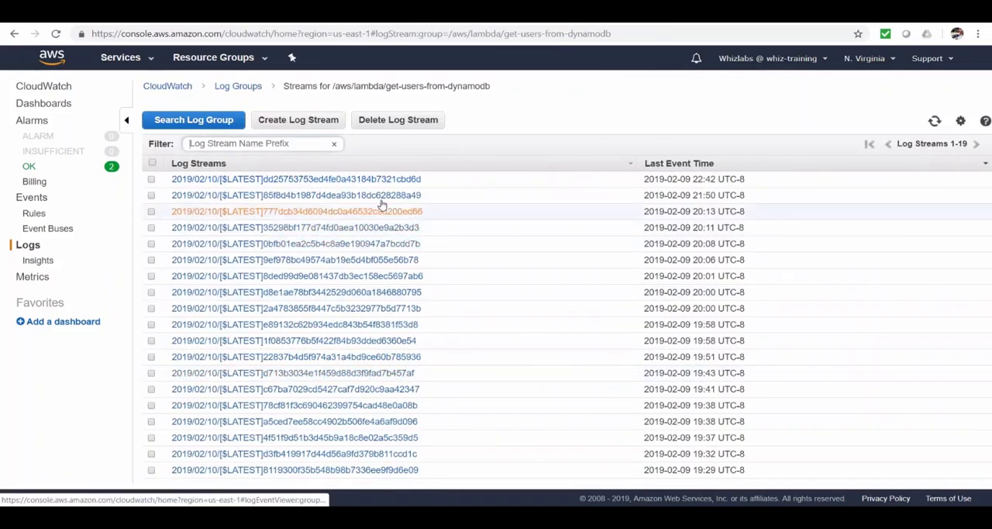
left_click(400, 179)
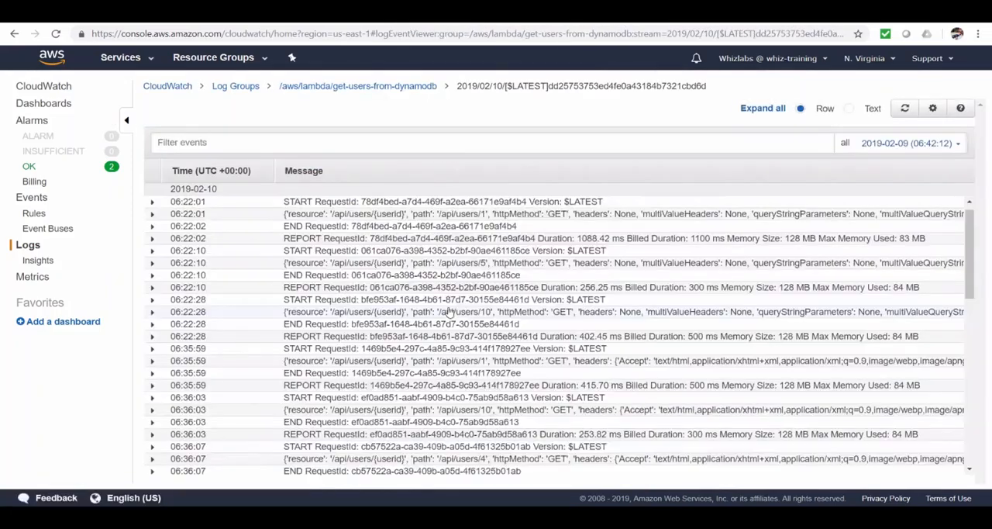
left_click(152, 433)
scroll(171, 423, "down", 3)
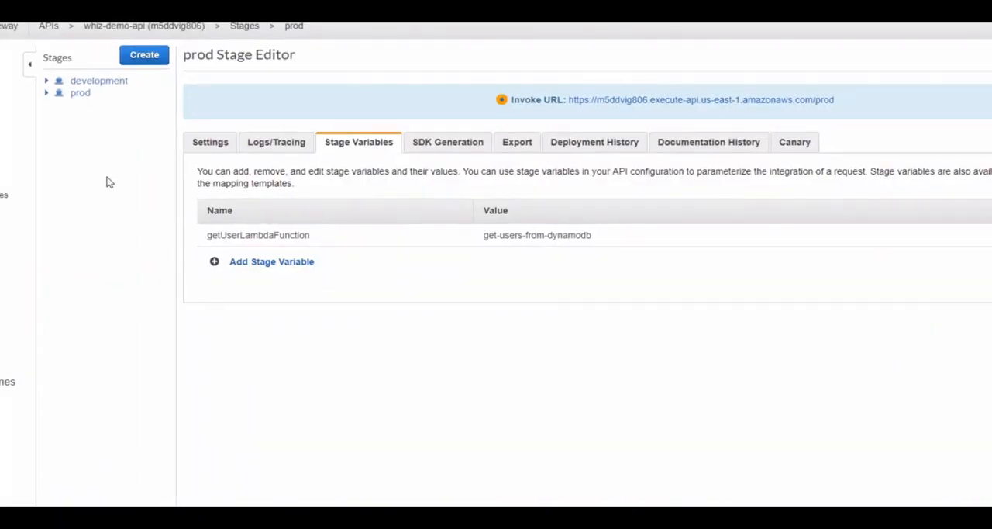
Check the development stage's variables in API Gateway and deploy whiz-demo-api to the development stage.
left_click(101, 82)
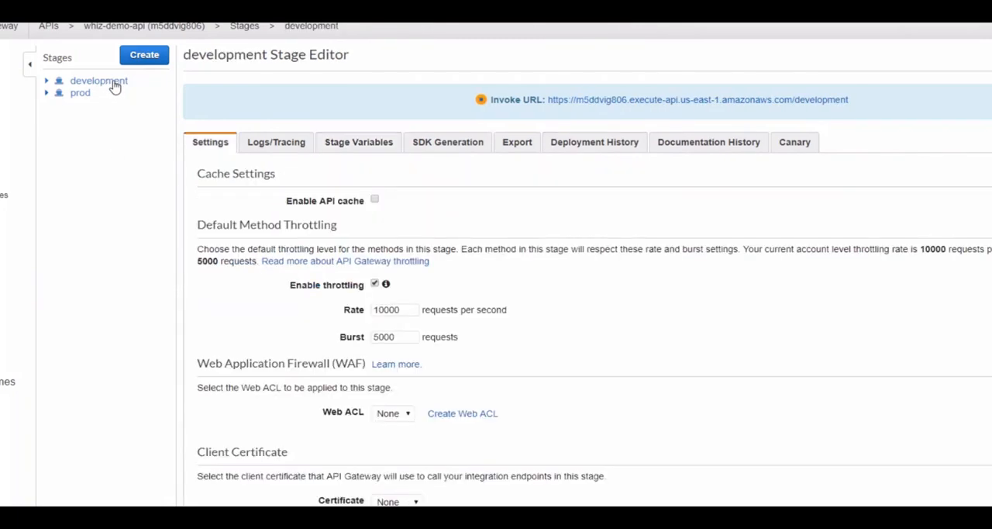
left_click(355, 146)
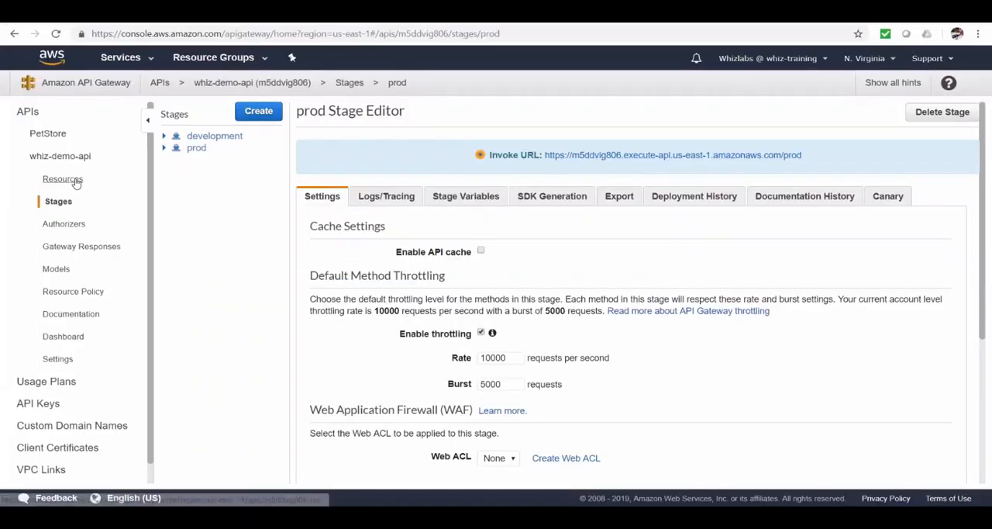
left_click(66, 179)
left_click(264, 114)
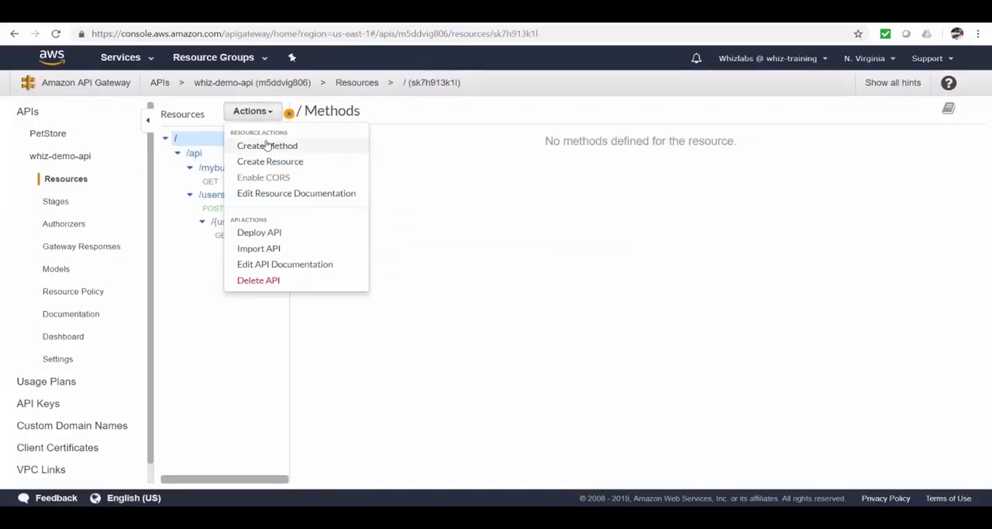
left_click(259, 233)
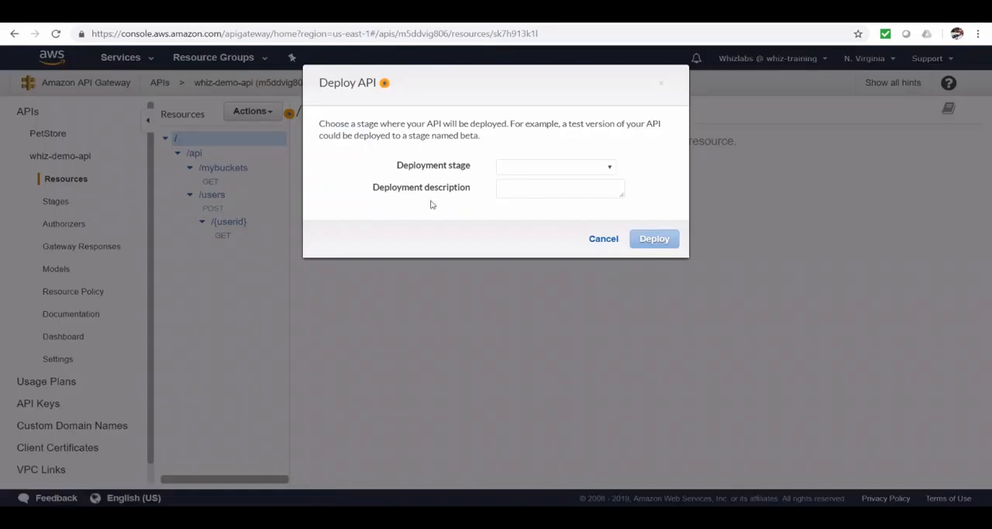
left_click(594, 170)
left_click(571, 206)
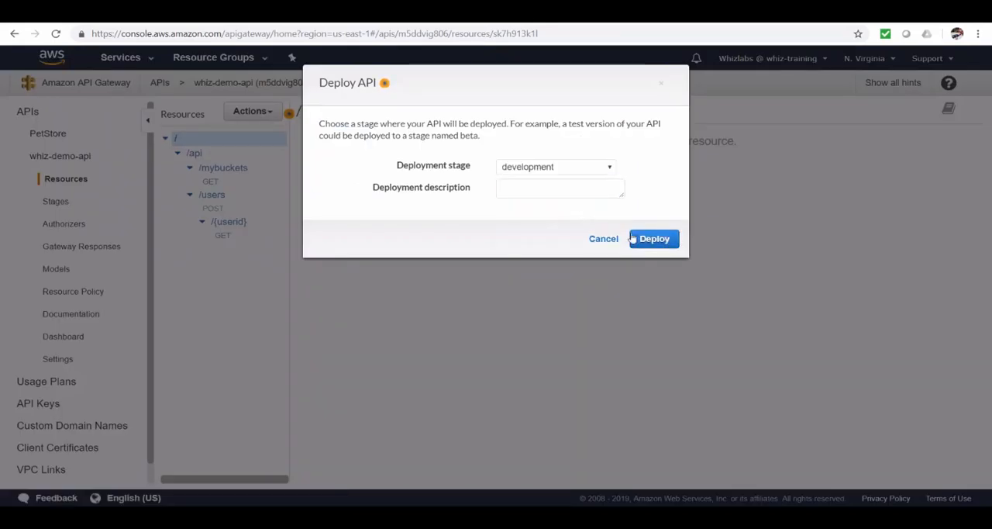
left_click(655, 238)
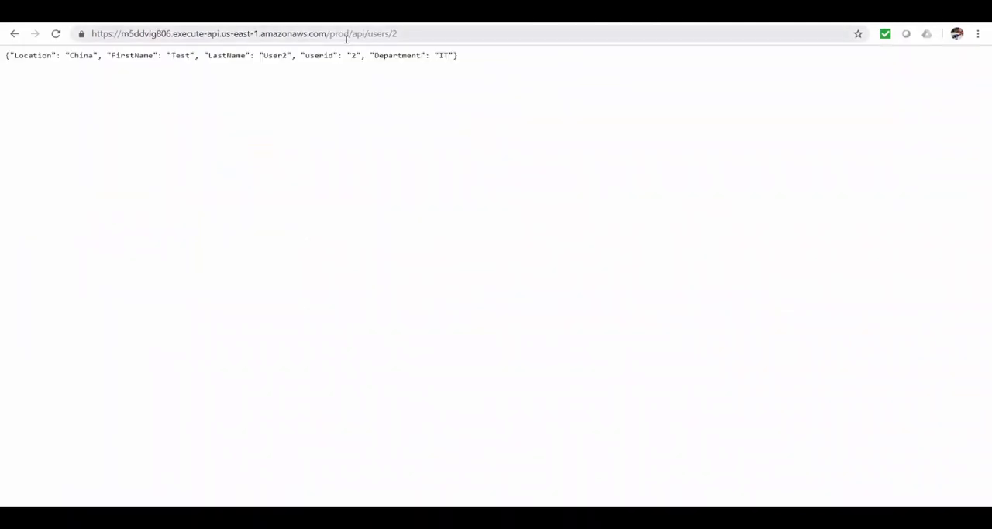
Request /api/users/2 from the development stage by replacing prod with development in the endpoint URL.
double_click(338, 35)
type("development")
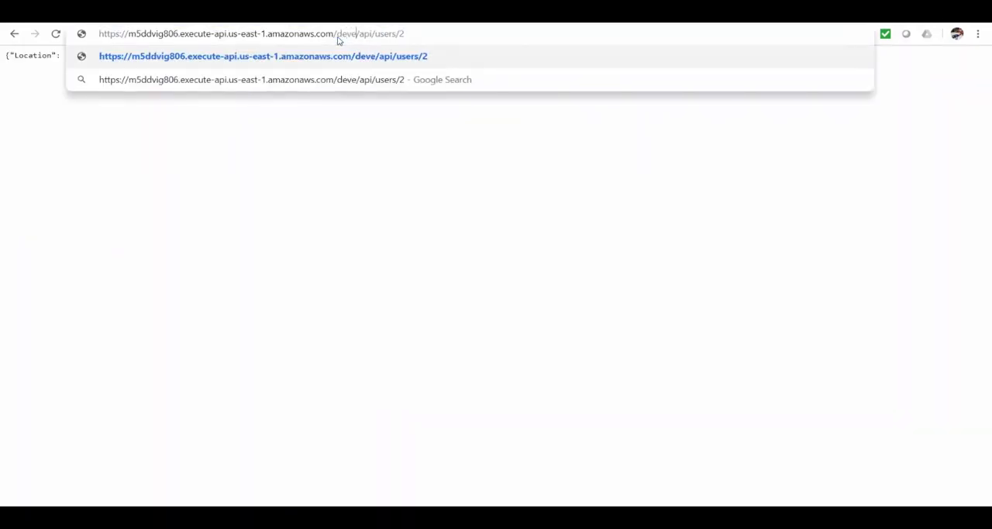
key("Return")
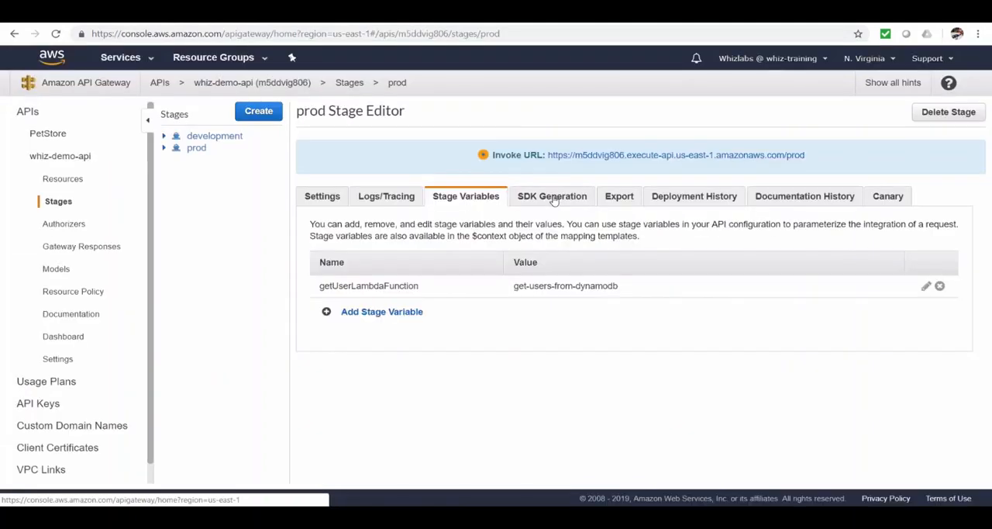
Choose Java SDK as the platform for generating the prod stage's SDK.
left_click(552, 196)
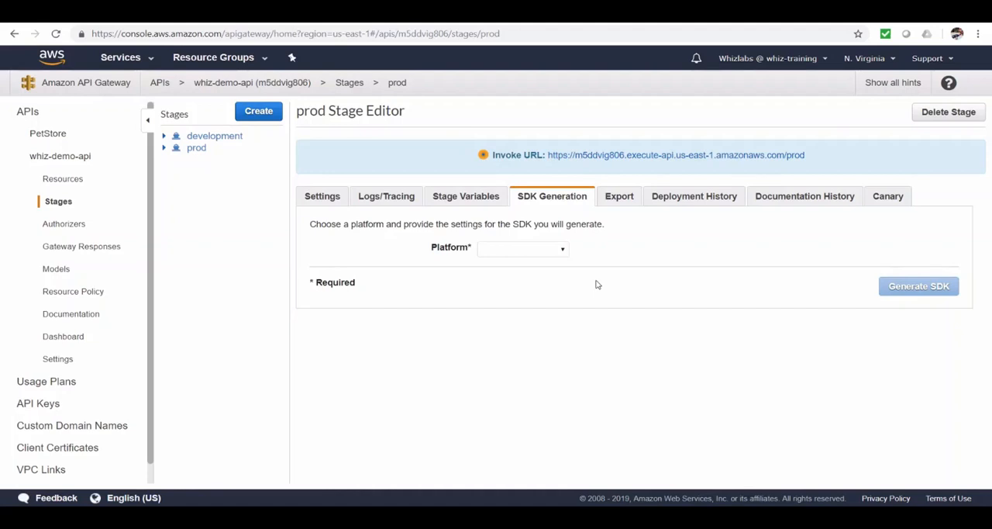
left_click(563, 250)
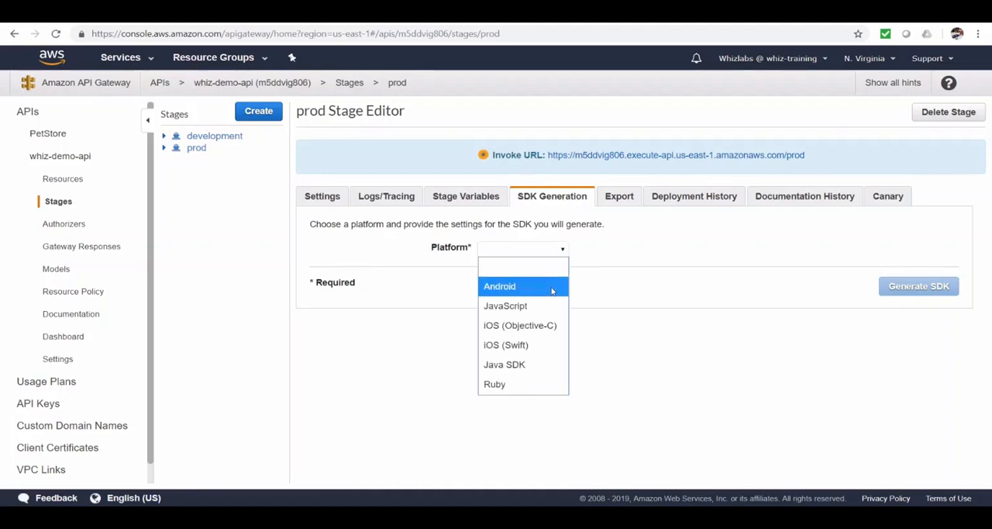
left_click(524, 365)
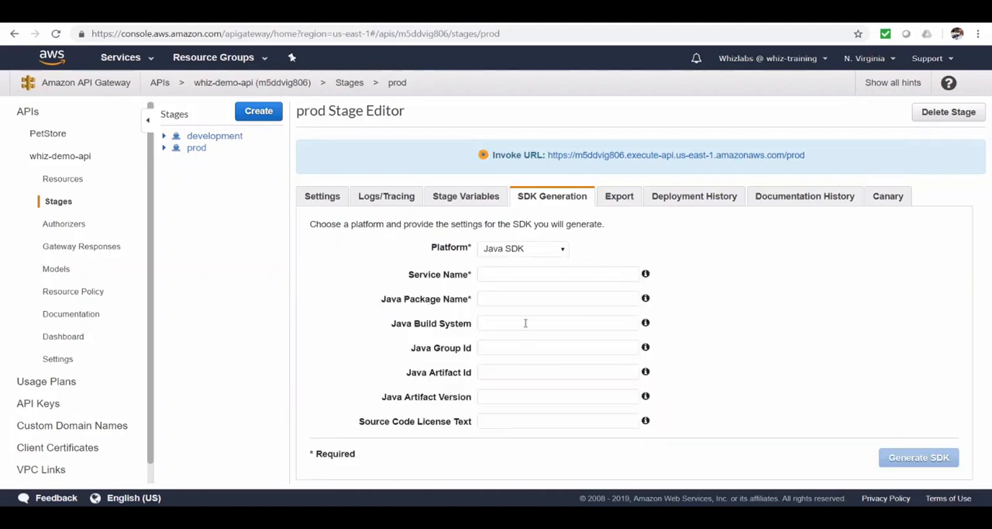
Generate the prod stage's Java SDK with service name UserService and Java package name user-sdk.
left_click(530, 273)
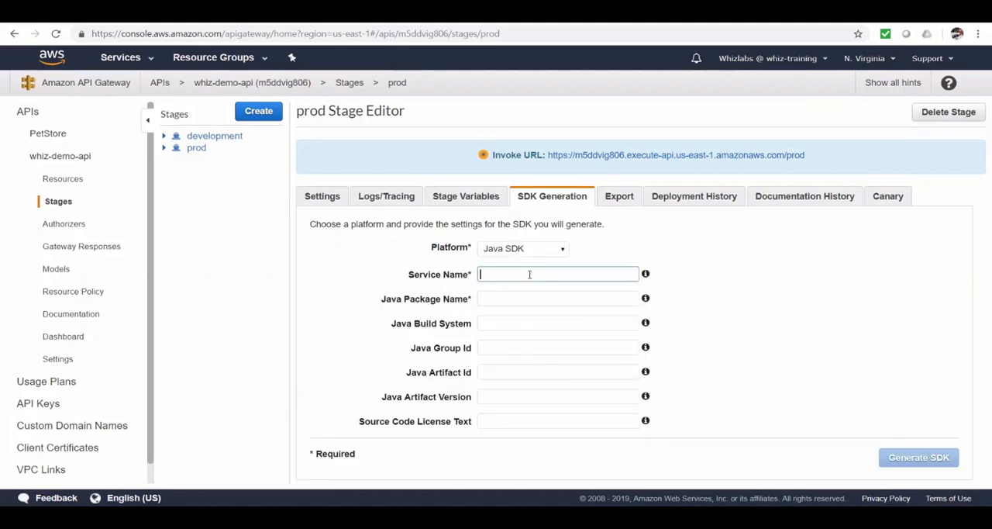
type("UserService")
key("Tab")
type("user-sdk")
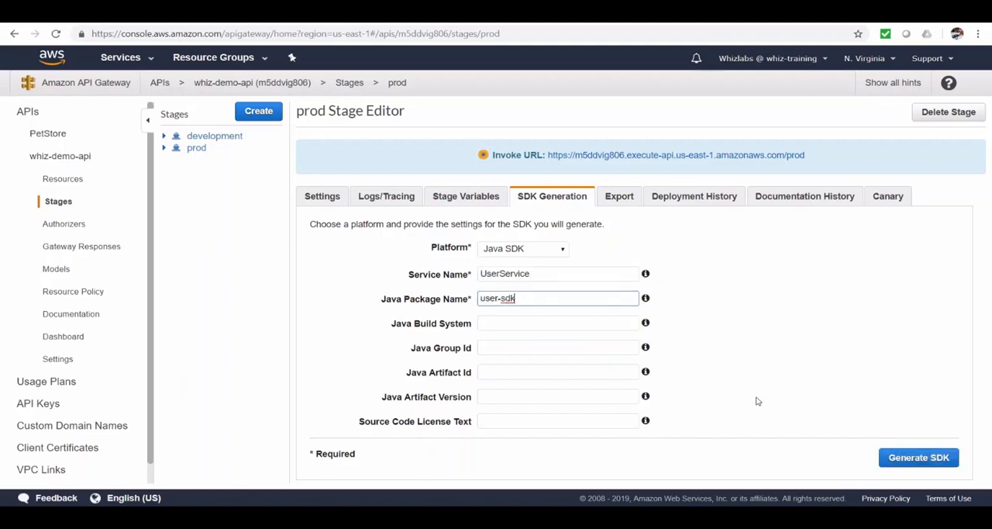
left_click(914, 459)
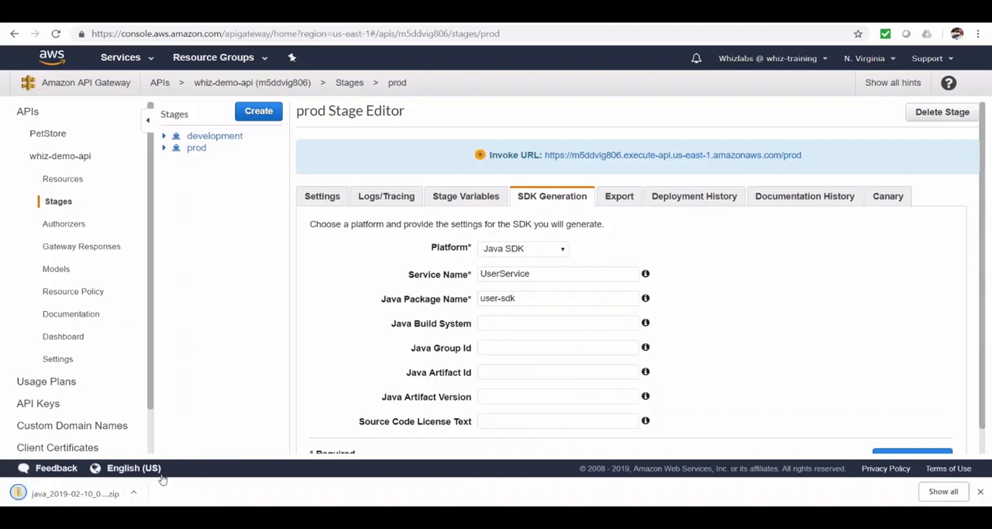
Locate the downloaded Java SDK zip in the Downloads folder and extract it into the suggested folder.
left_click(134, 493)
left_click(159, 450)
right_click(636, 326)
left_click(554, 95)
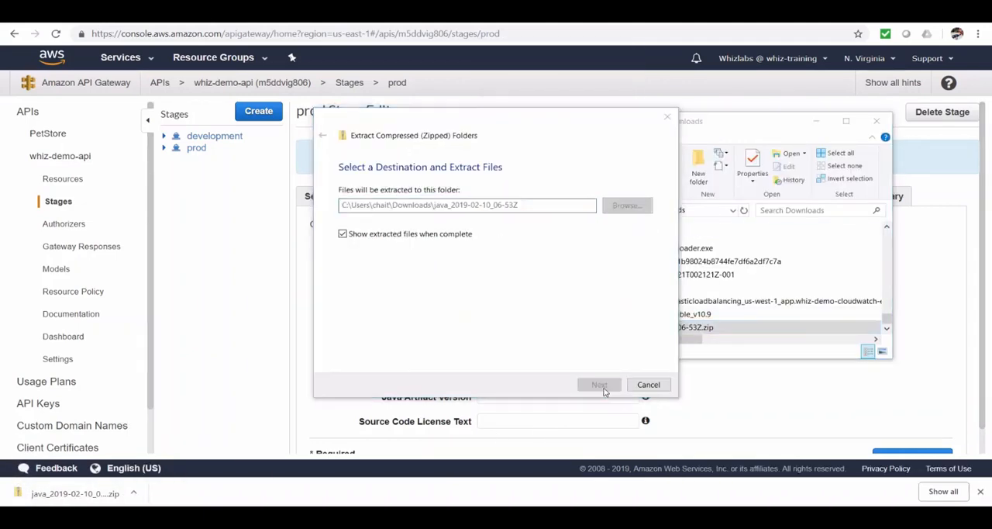
left_click(595, 385)
Open UserService.java from generated-code/src/main/java/user-sdk in the text editor and examine the generated interface.
double_click(217, 133)
double_click(203, 135)
double_click(215, 139)
double_click(215, 138)
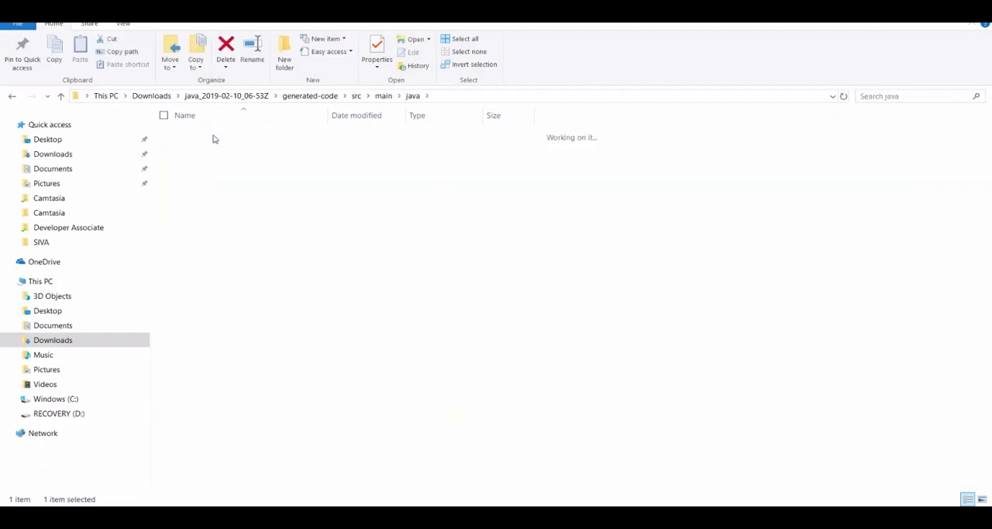
double_click(215, 139)
right_click(227, 175)
left_click(181, 224)
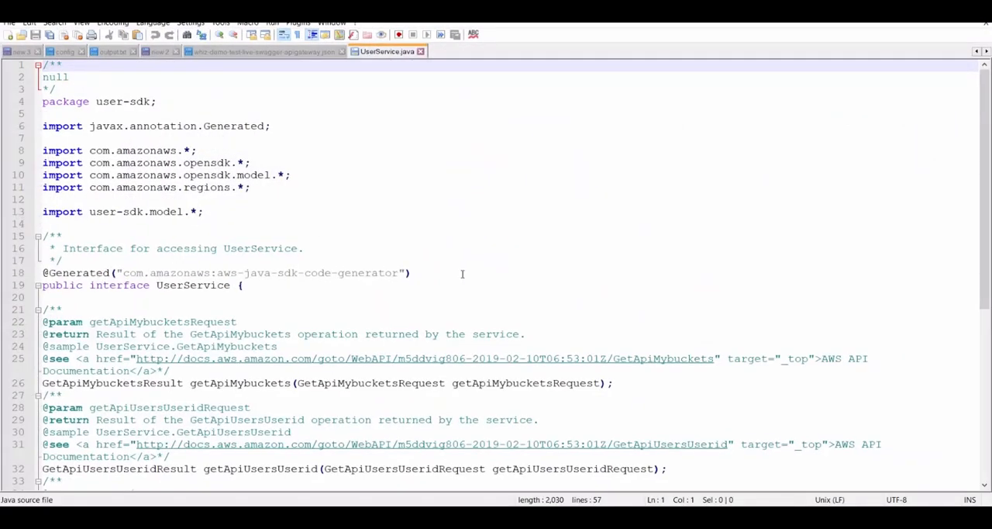
scroll(462, 273, "down", 8)
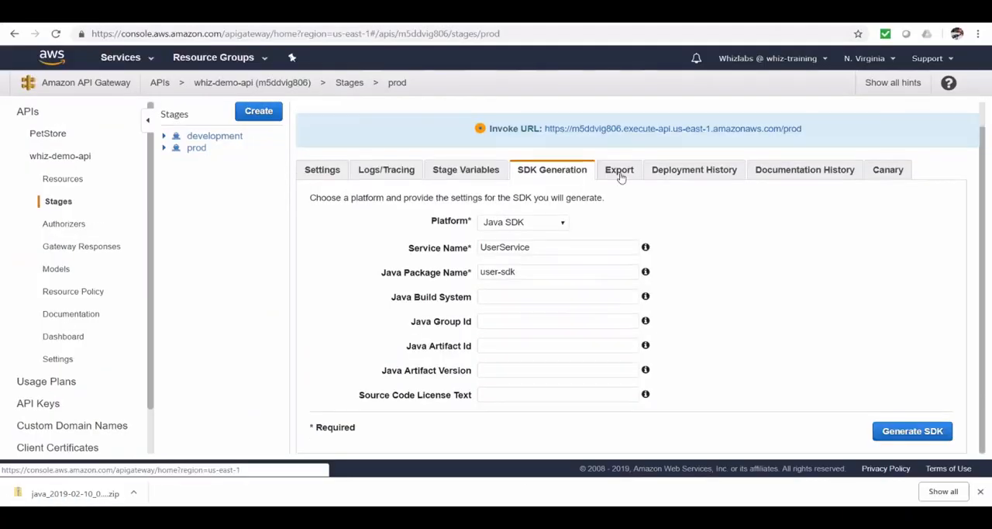
Export the prod stage of whiz-demo-api as an OpenAPI 3 definition in JSON format.
left_click(619, 177)
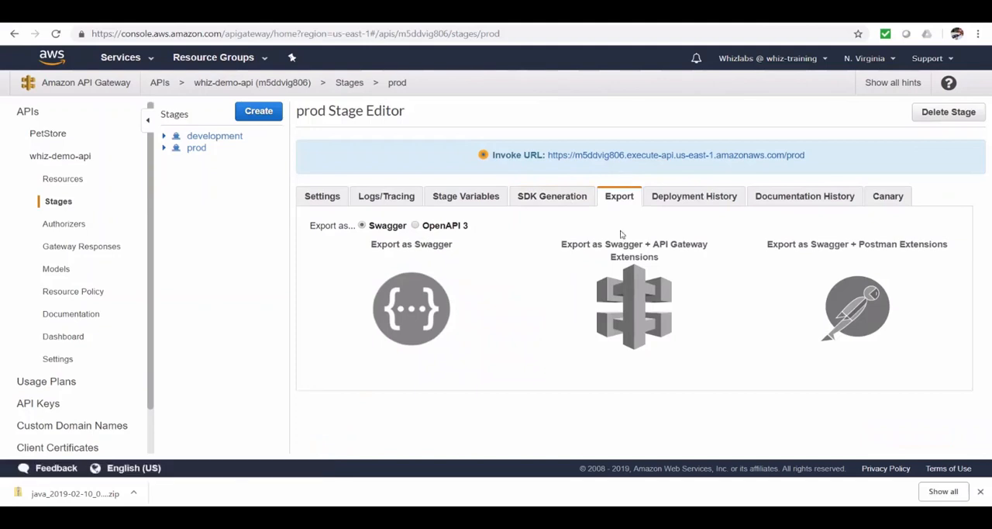
mouse_move(619, 316)
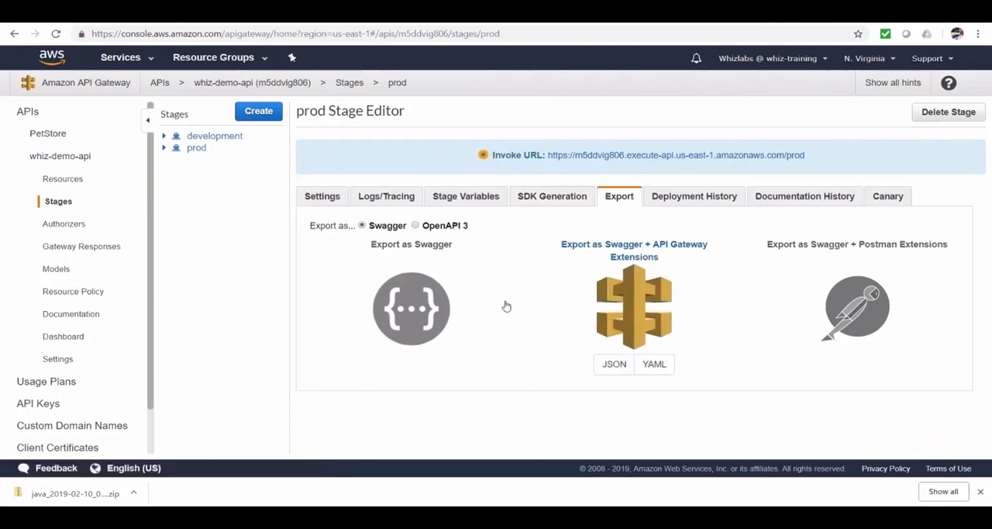
mouse_move(390, 305)
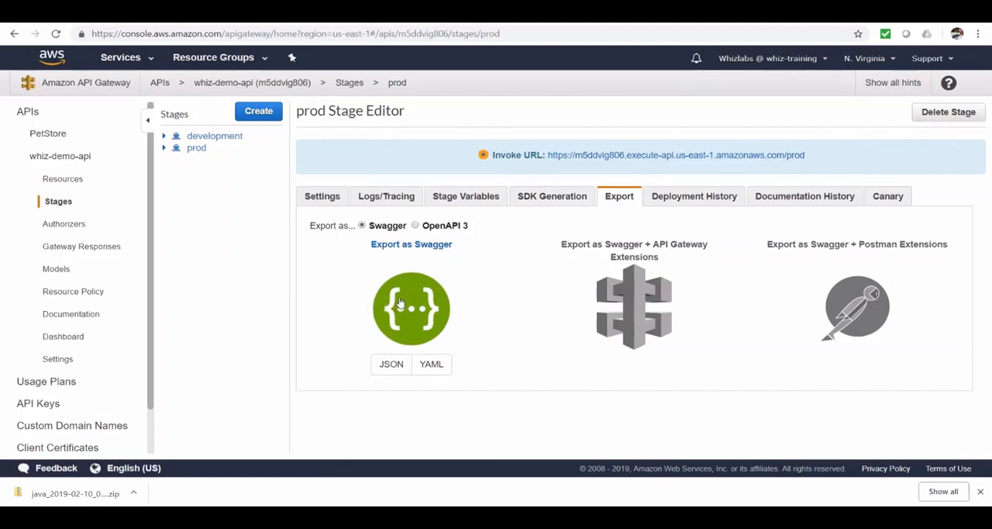
left_click(416, 224)
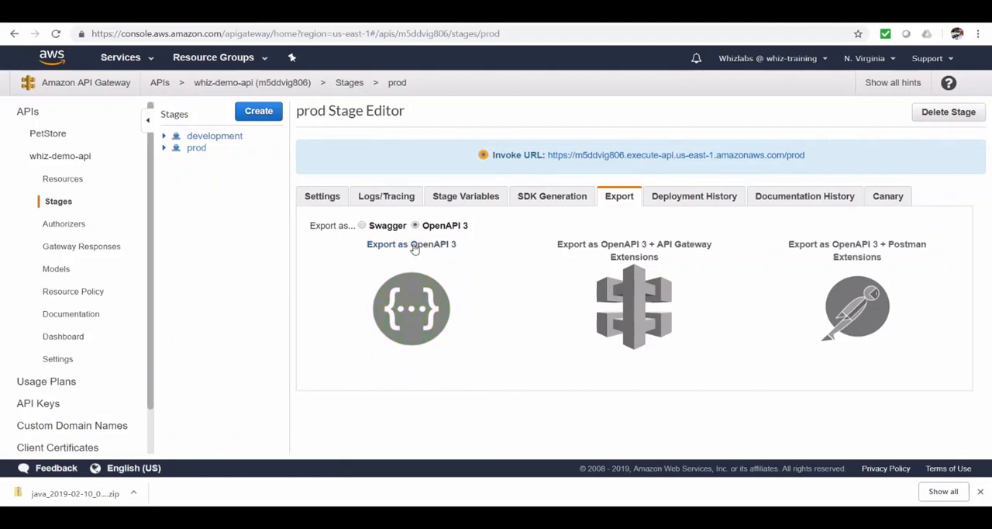
mouse_move(411, 308)
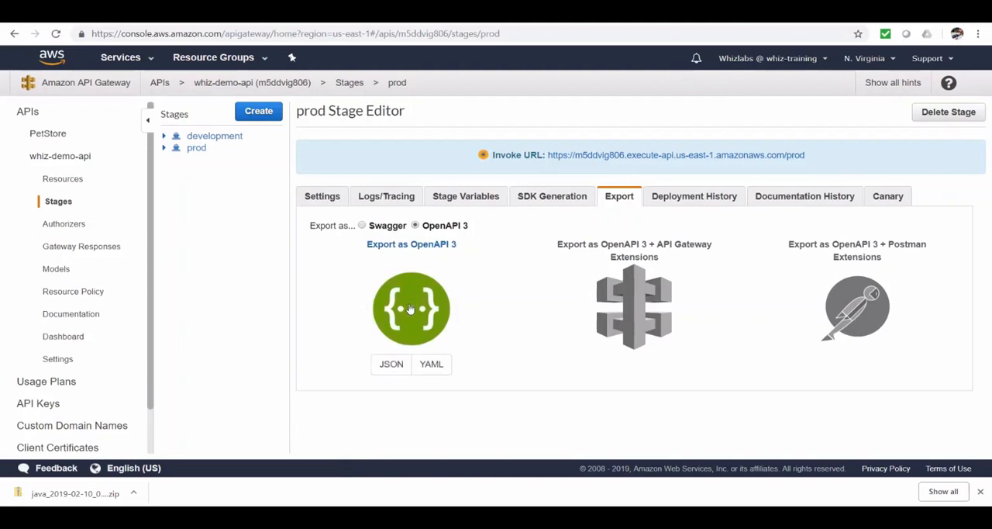
left_click(390, 366)
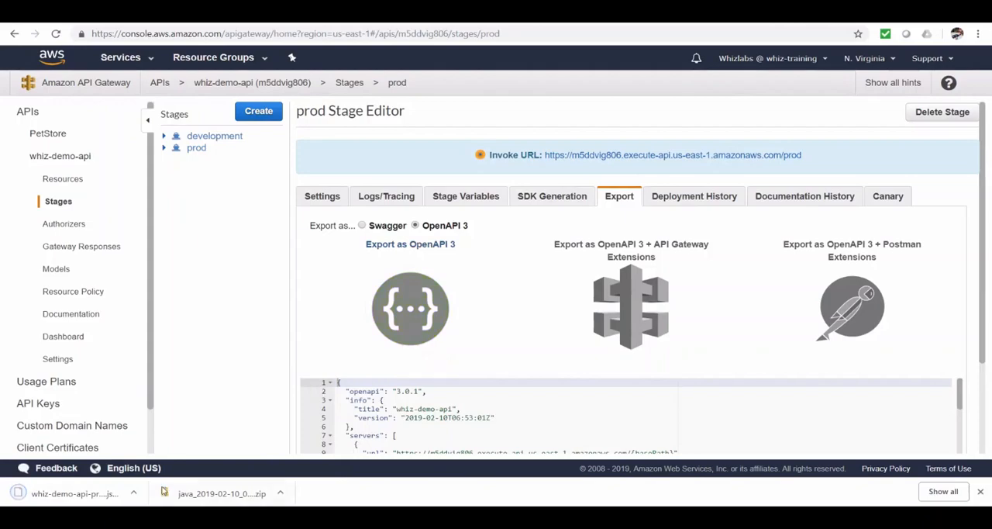
Open the exported whiz-demo-api-prod-oas30.json in the text editor and examine its paths and schemas.
left_click(134, 493)
left_click(153, 456)
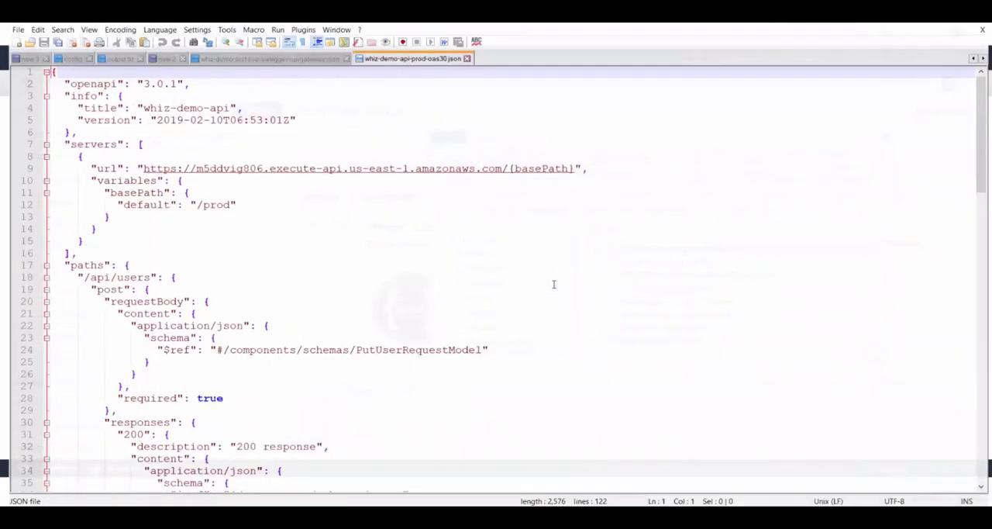
left_click(341, 51)
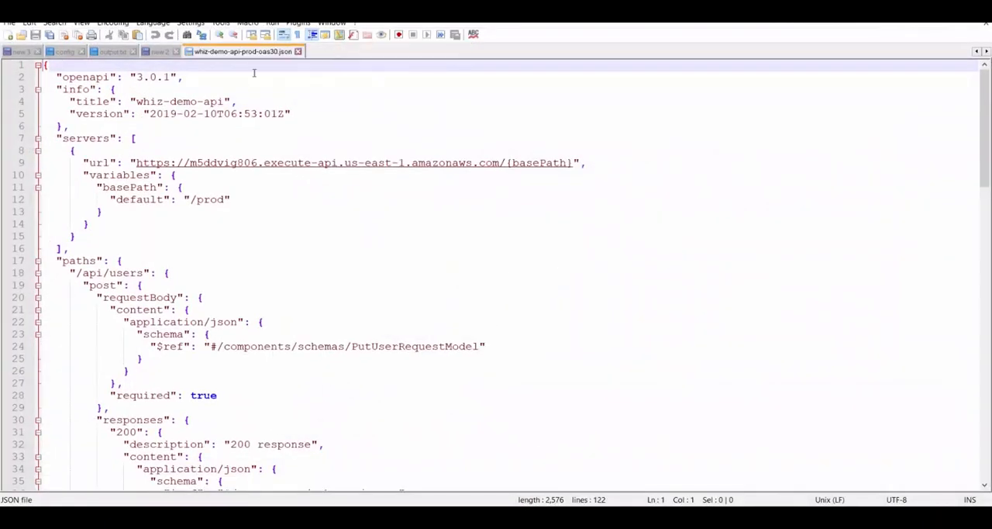
left_click(525, 264)
scroll(574, 267, "down", 4)
scroll(575, 266, "down", 8)
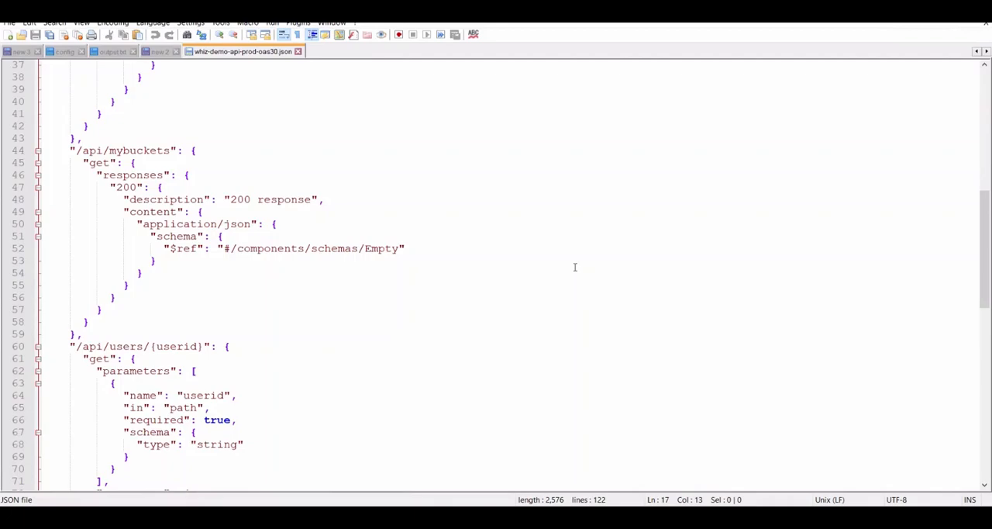
scroll(576, 267, "down", 17)
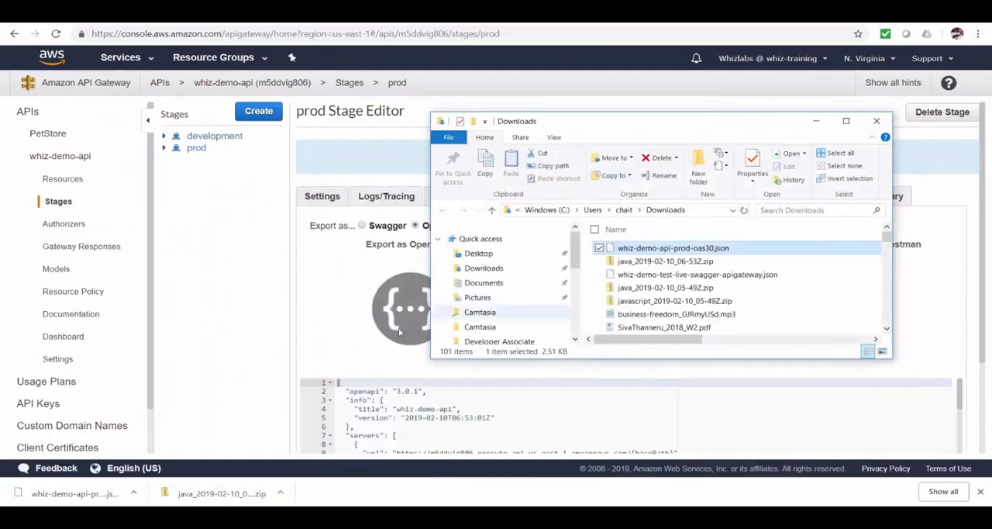
left_click(238, 316)
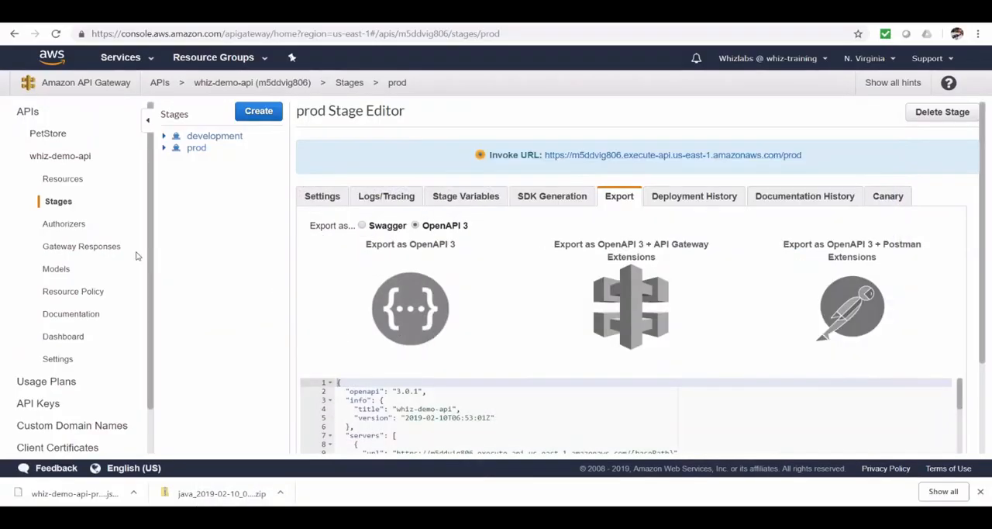
Start a new REST API imported from Swagger or Open API 3 and load the exported whiz-demo-api prod JSON file.
left_click(28, 115)
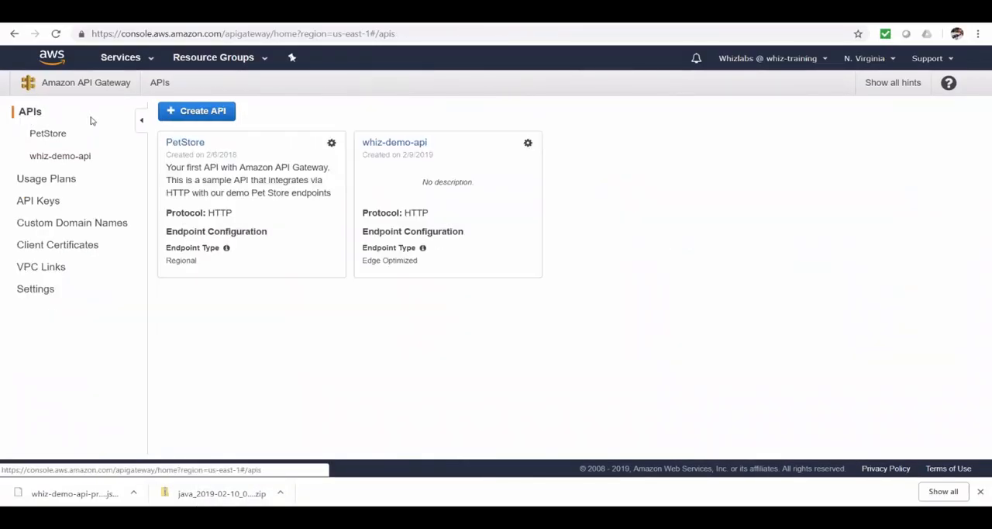
left_click(194, 112)
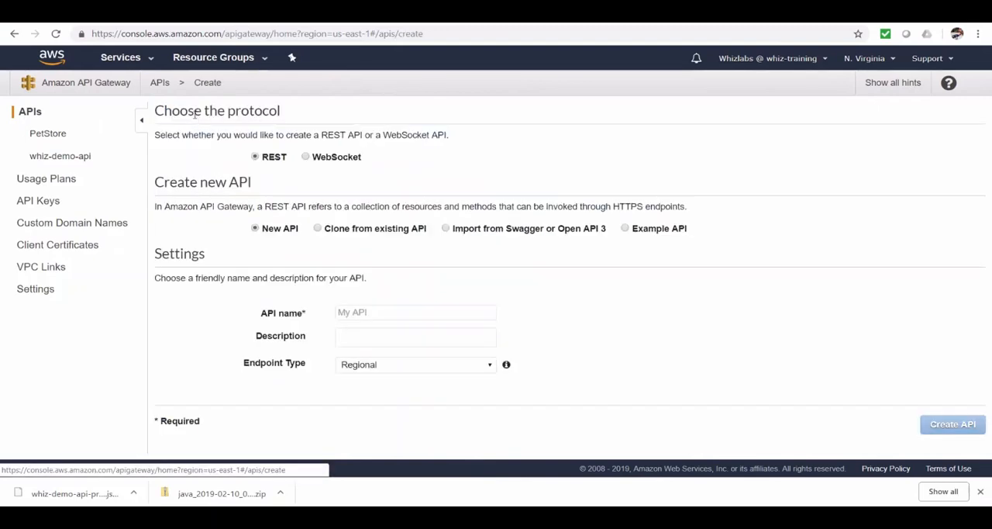
left_click(447, 230)
scroll(609, 279, "down", 2)
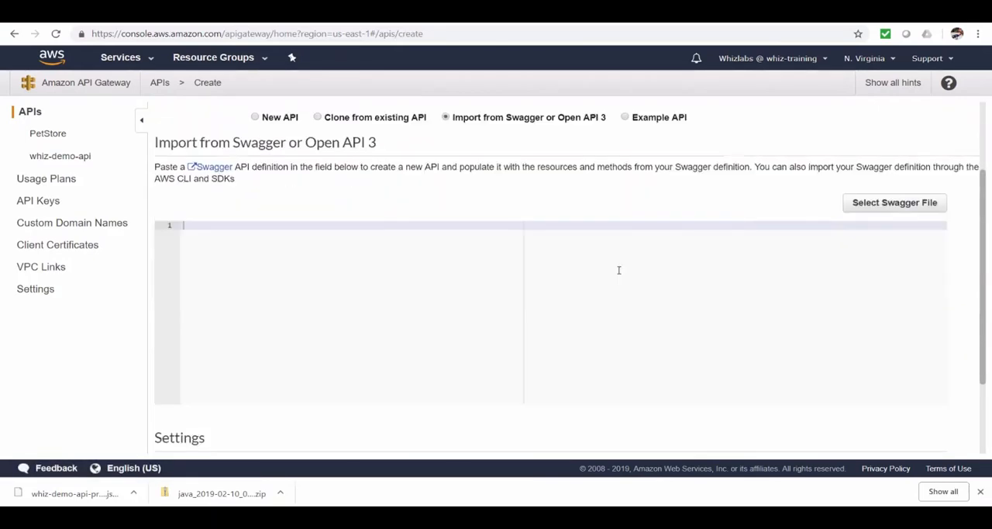
left_click(864, 201)
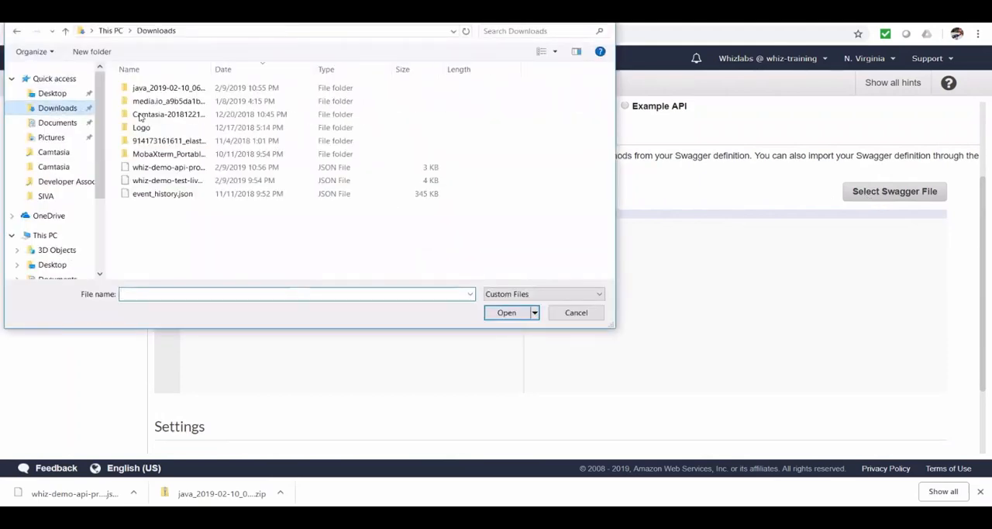
double_click(196, 167)
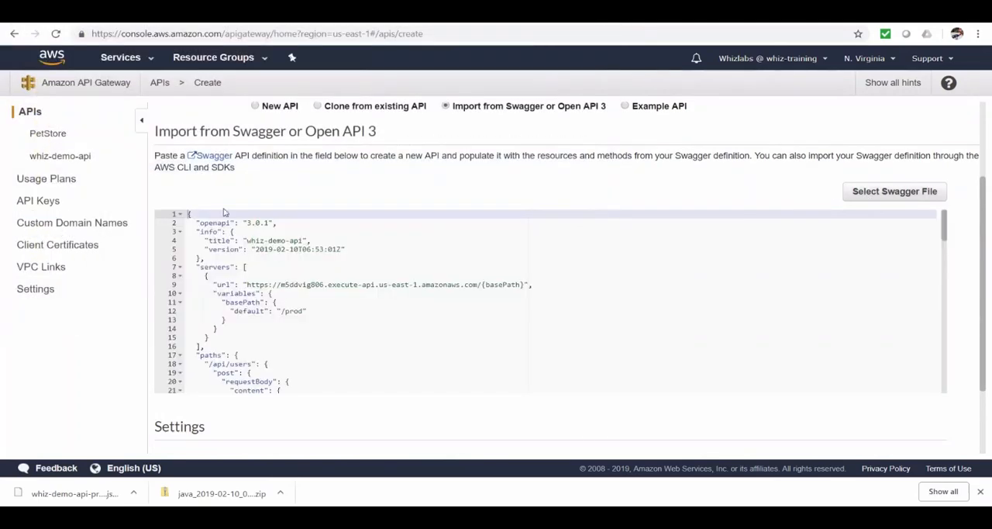
Import the loaded definition as a new API with the Regional endpoint type and Fail on warnings.
scroll(223, 211, "down", 10)
left_click(455, 379)
left_click(439, 400)
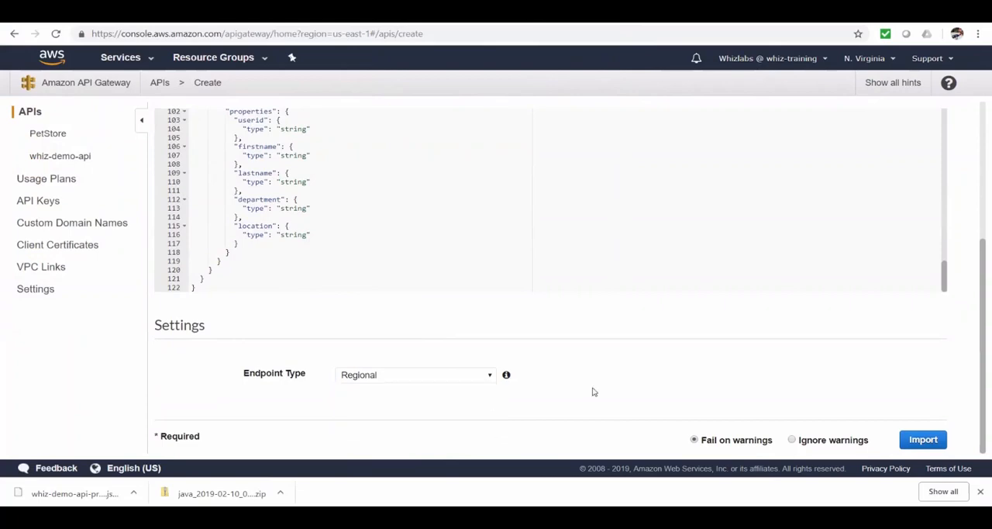
left_click(923, 440)
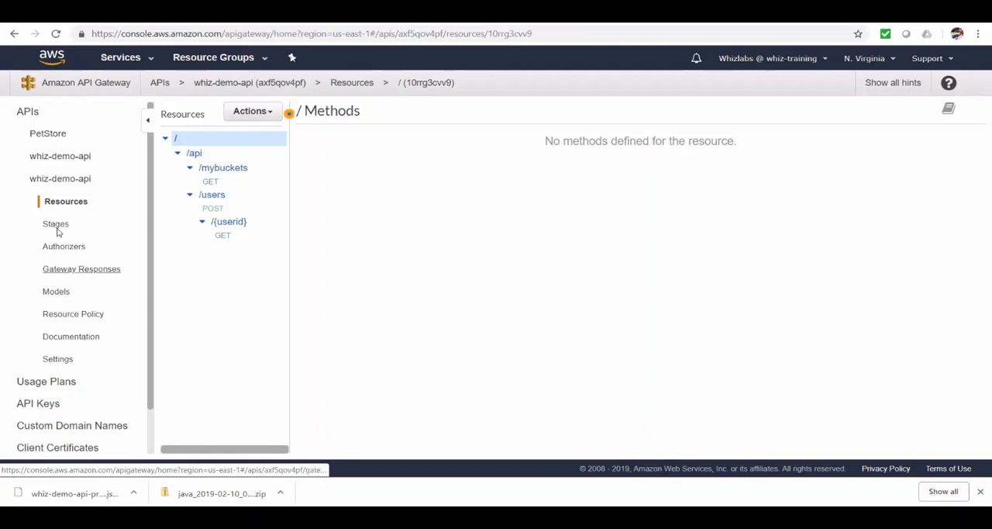
Delete the newly imported duplicate API, confirming with the name whiz-demo-api.
left_click(253, 113)
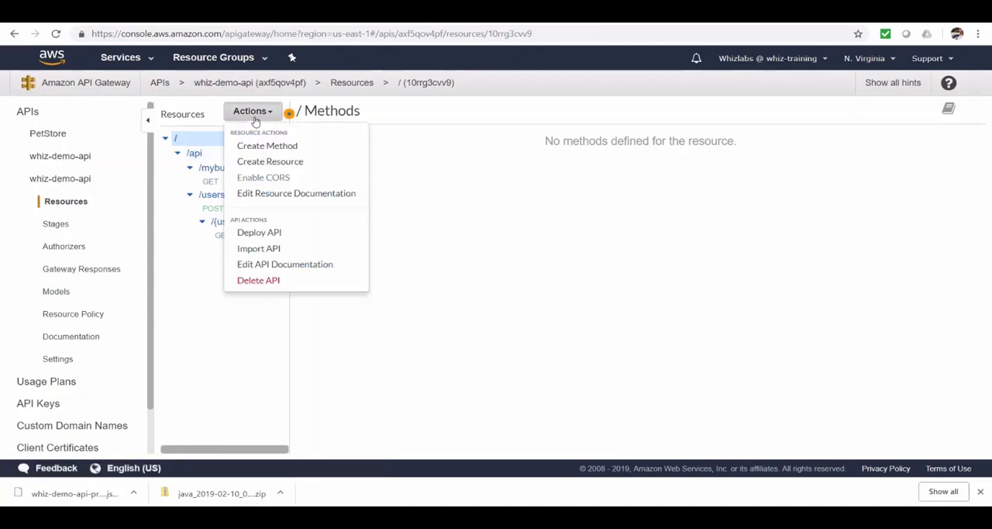
left_click(258, 280)
left_click(583, 149)
type("whiz-demo-api")
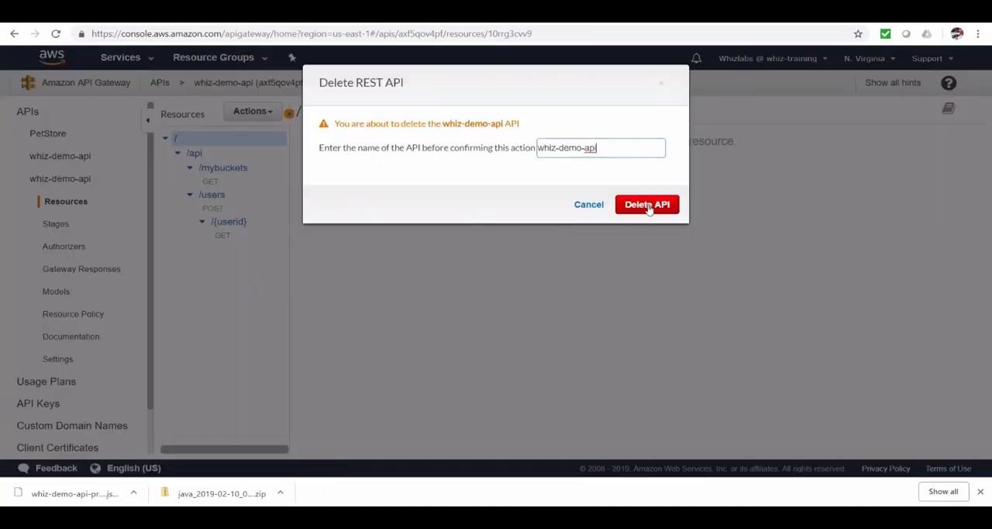
left_click(648, 206)
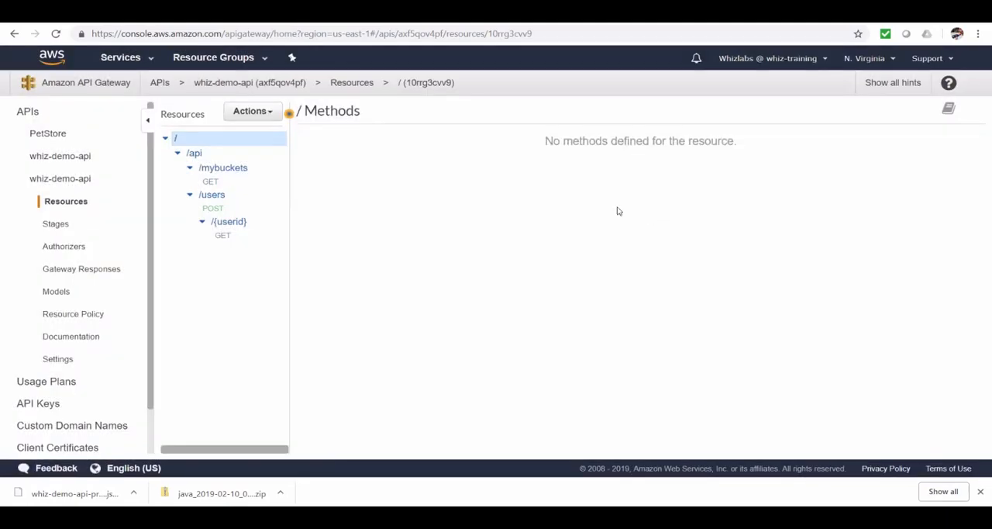
Review the deployment history and documentation history of whiz-demo-api's prod stage, and open the API's documentation section.
left_click(65, 159)
left_click(74, 203)
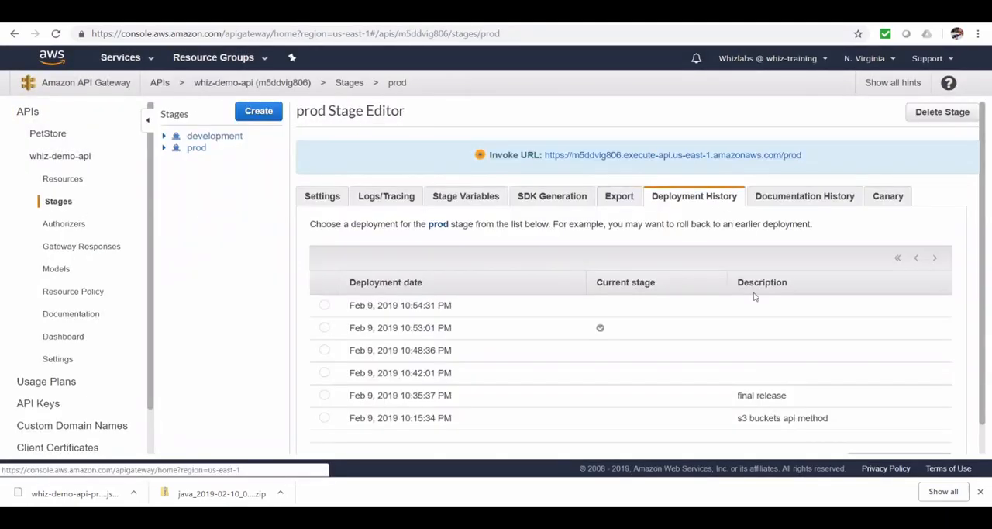
scroll(759, 307, "down", 1)
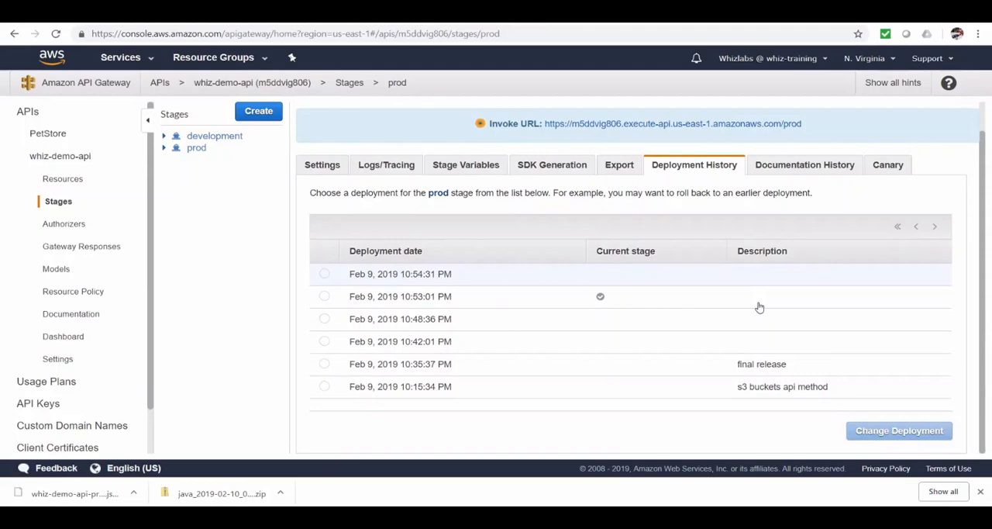
left_click(787, 171)
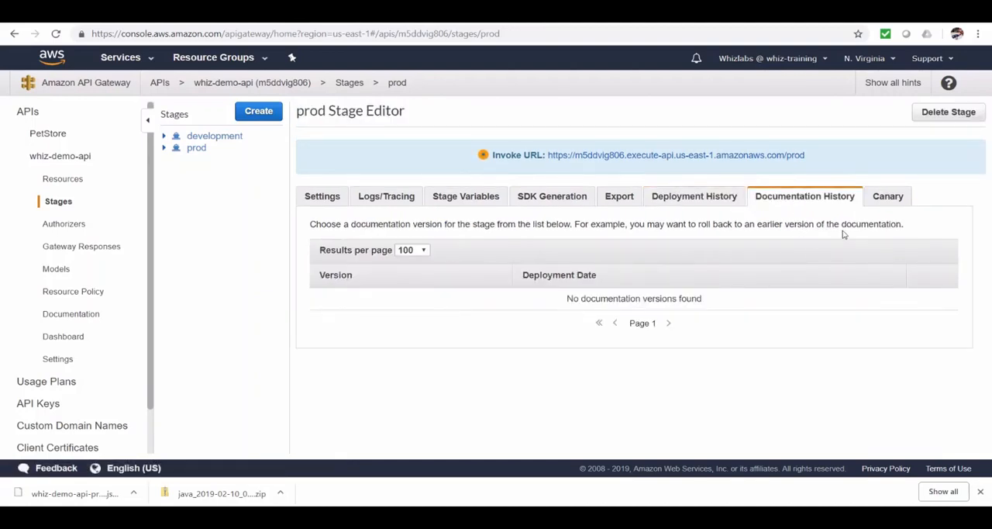
left_click(61, 317)
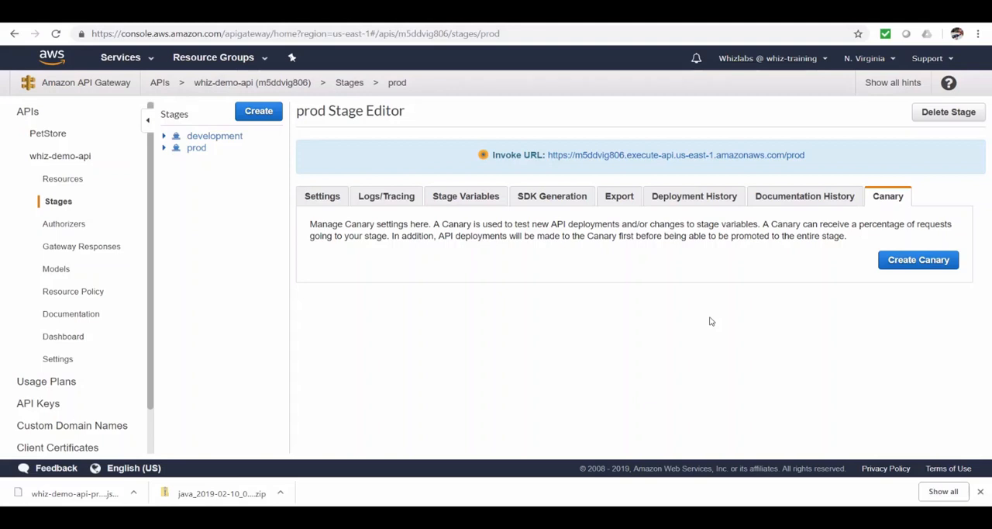
Create a canary for the prod stage and direct 20% of its requests to the canary.
left_click(913, 263)
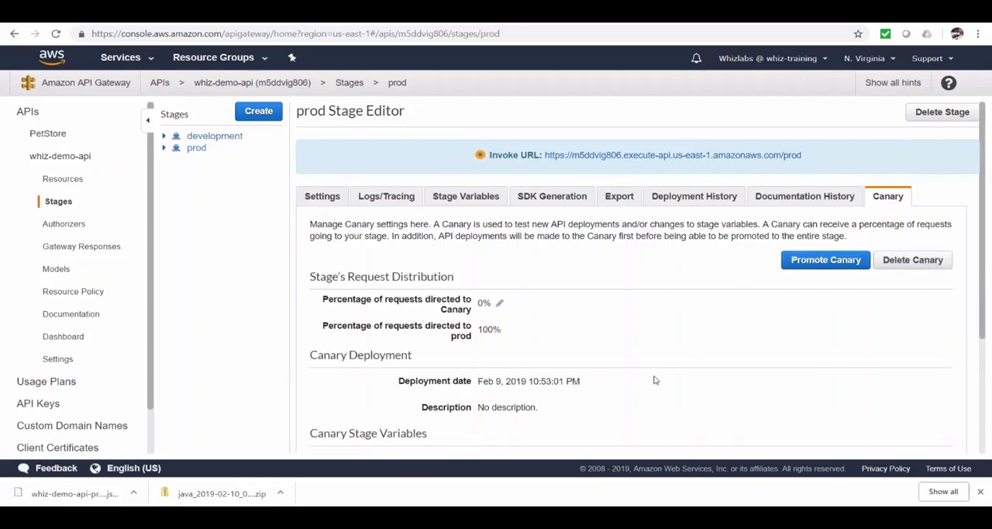
scroll(655, 379, "down", 1)
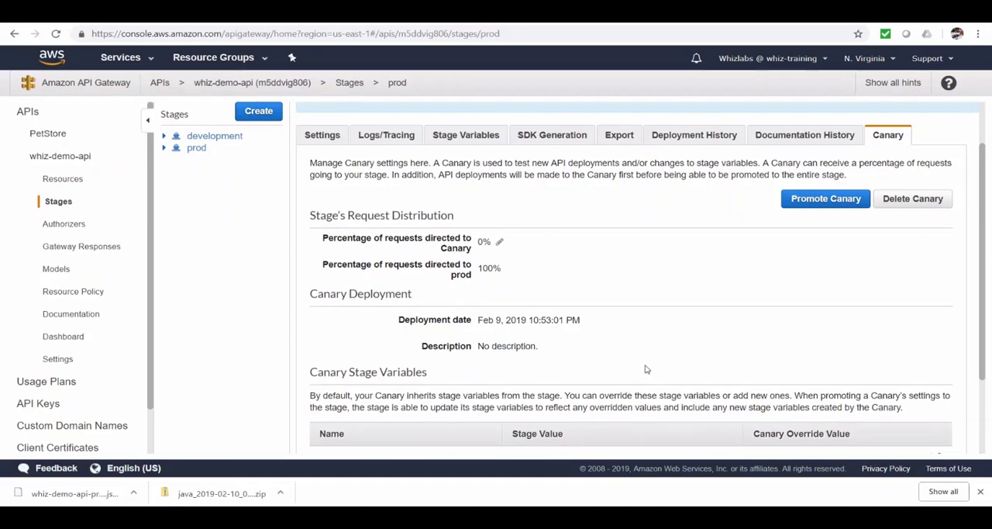
left_click(500, 244)
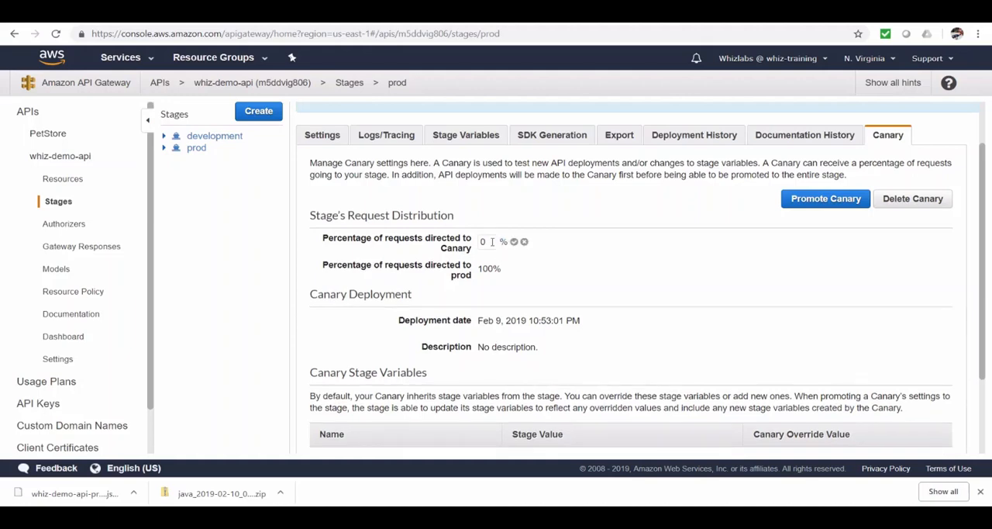
type("20")
key("Return")
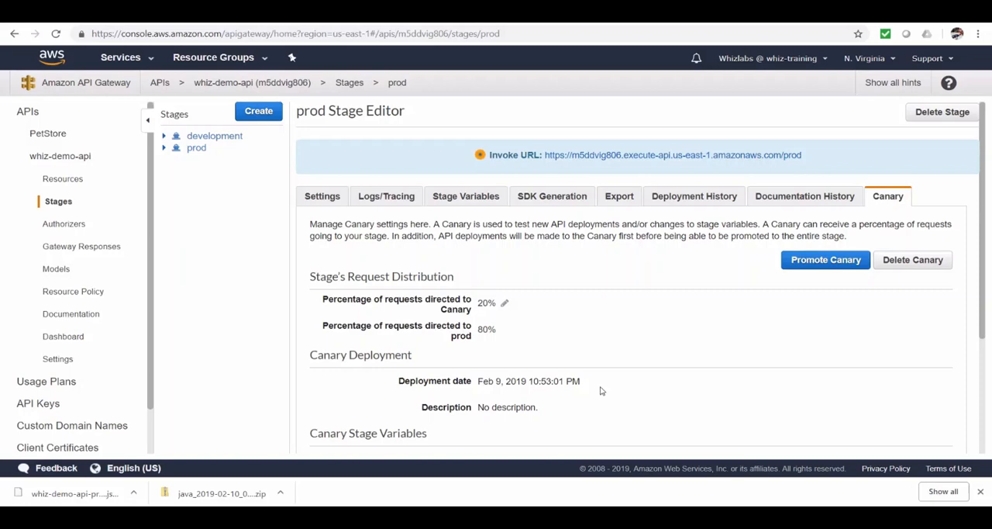
View the canary promotion options without applying them, and delete the canary from the prod stage.
left_click(809, 267)
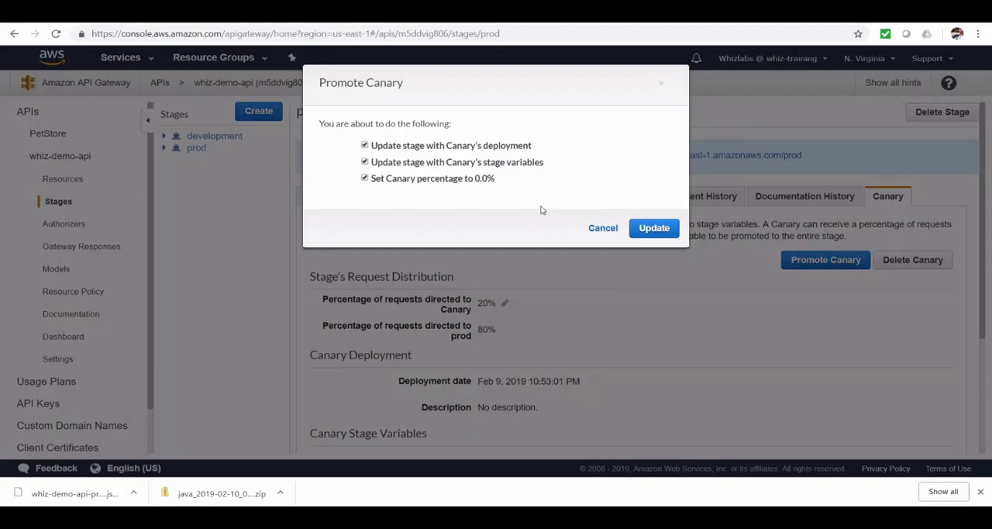
left_click(605, 230)
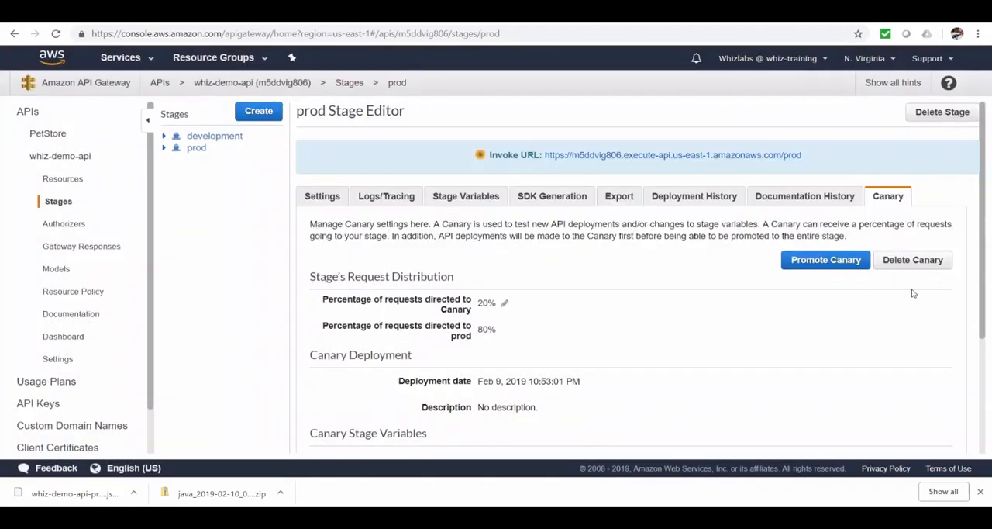
left_click(918, 264)
left_click(658, 178)
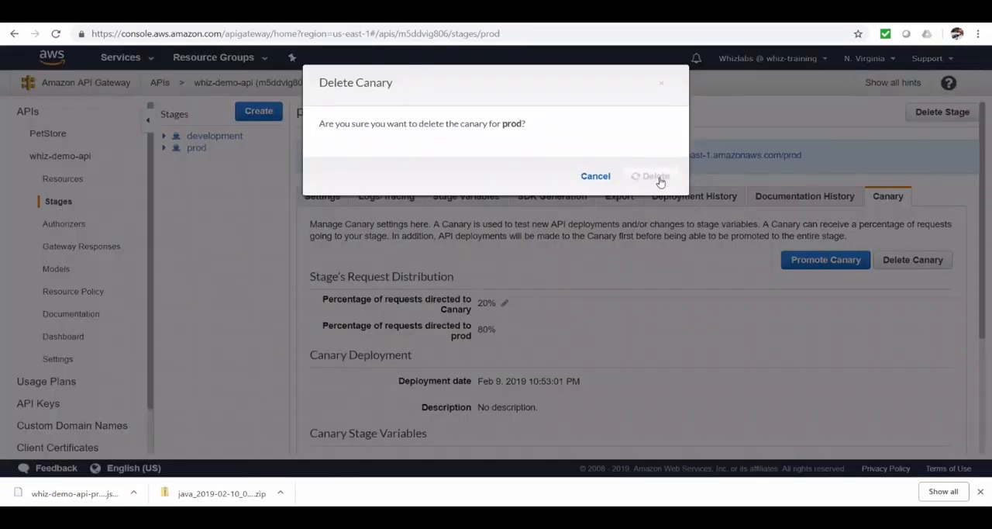
Examine the method-level override settings for prod's GET /api/mybuckets, switching CloudWatch logs off and back on without saving.
left_click(165, 148)
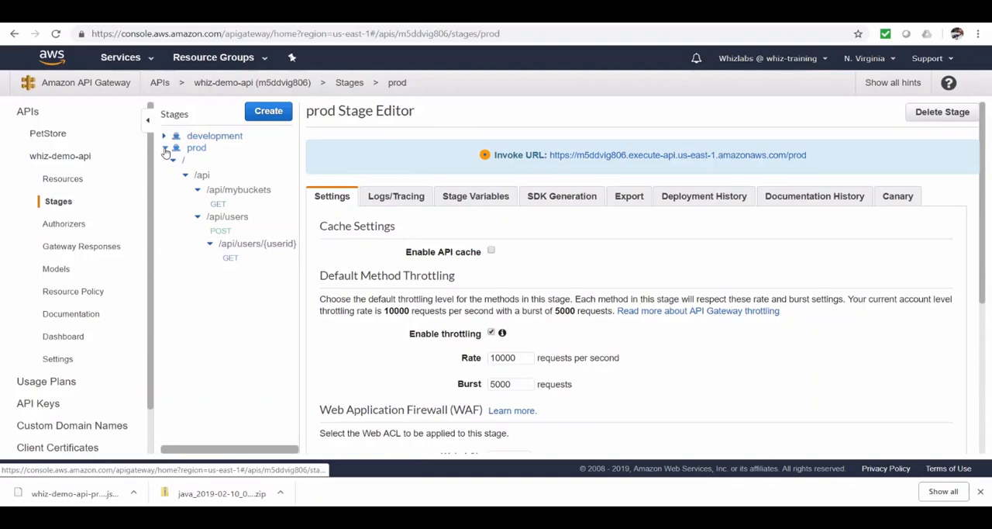
left_click(201, 175)
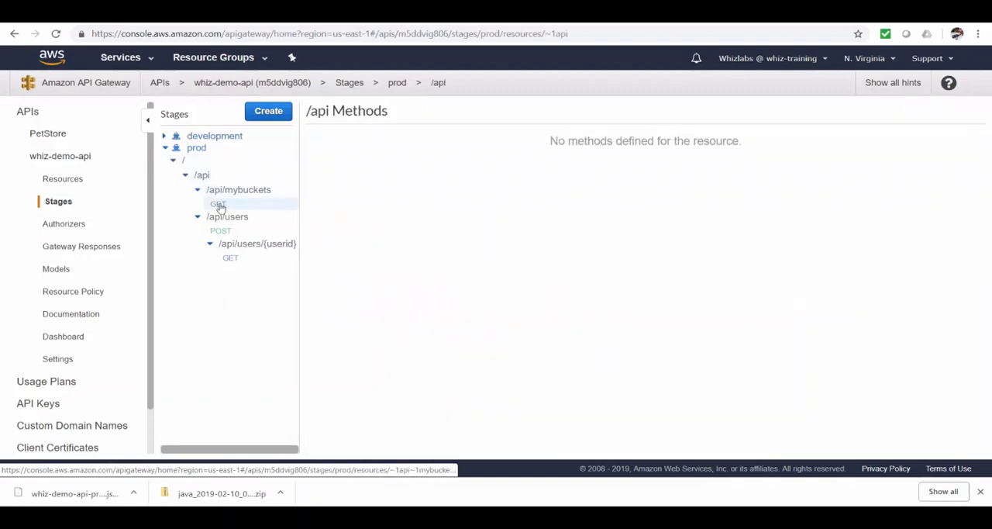
left_click(219, 204)
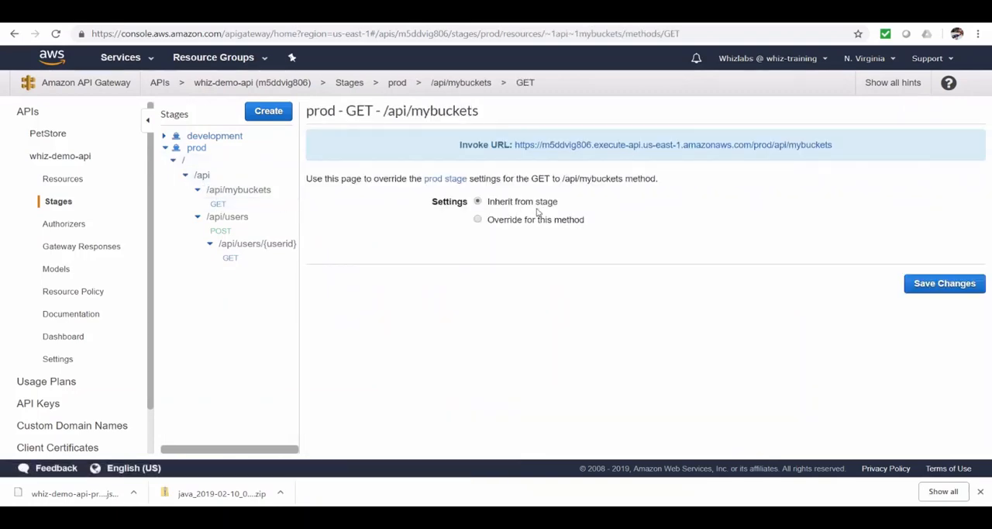
left_click(479, 220)
scroll(571, 288, "down", 2)
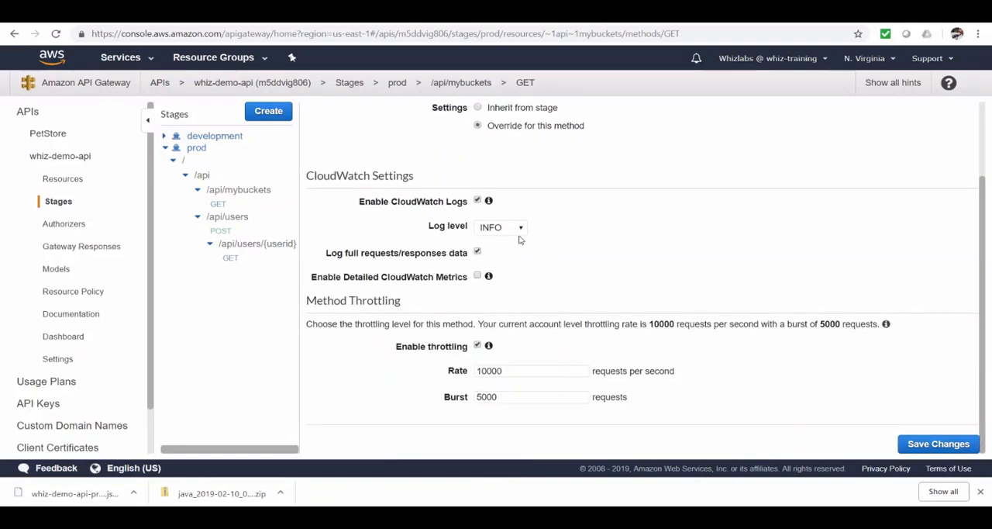
left_click(477, 200)
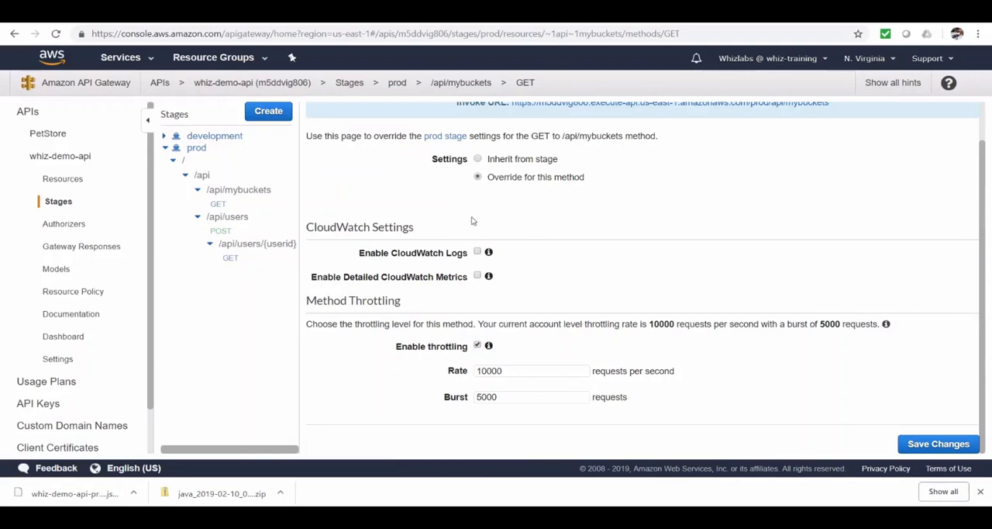
left_click(479, 252)
scroll(620, 271, "up", 2)
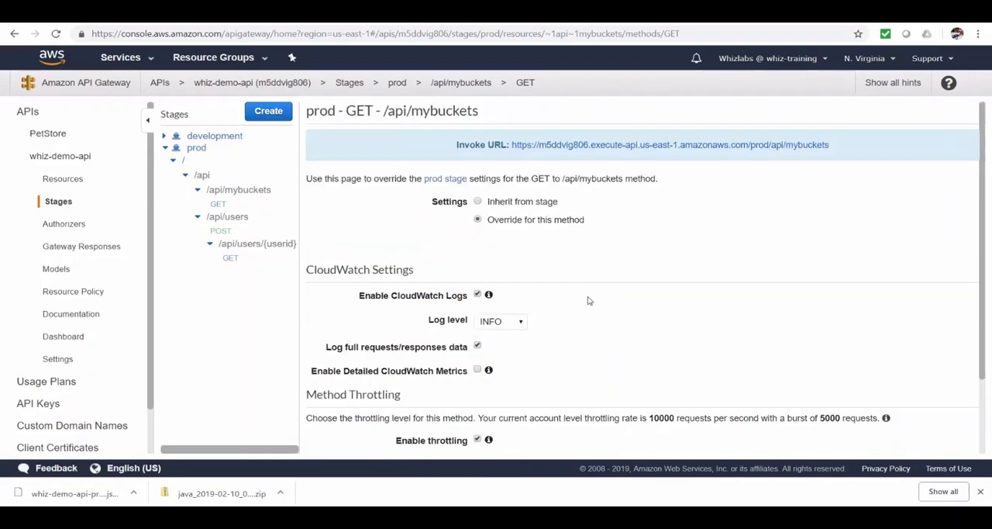
Examine the new authorizer form of whiz-demo-api for the Lambda and Cognito types.
left_click(65, 224)
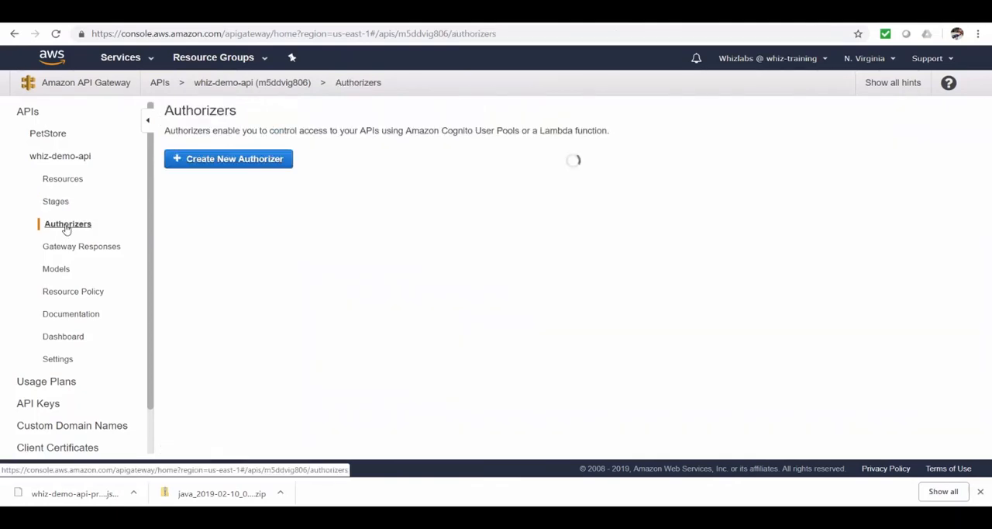
left_click(249, 167)
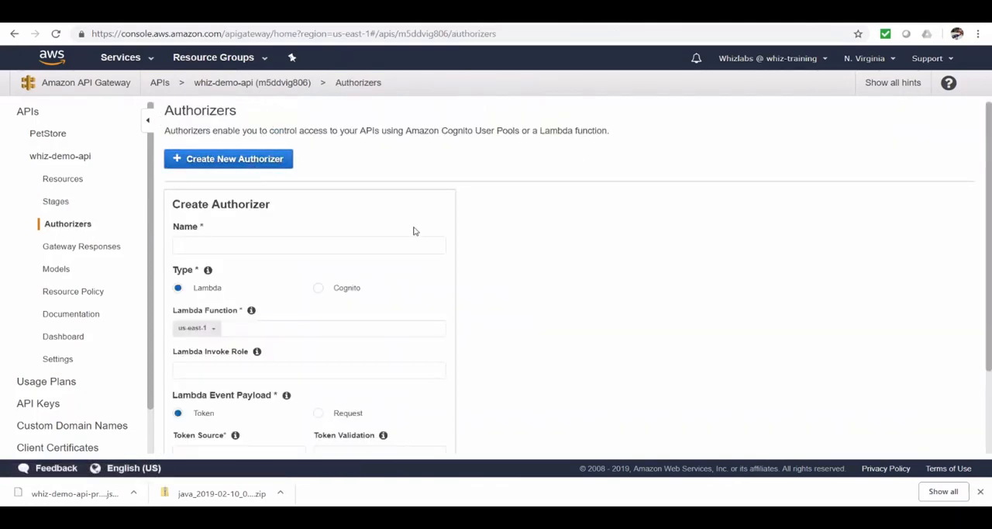
scroll(468, 275, "down", 1)
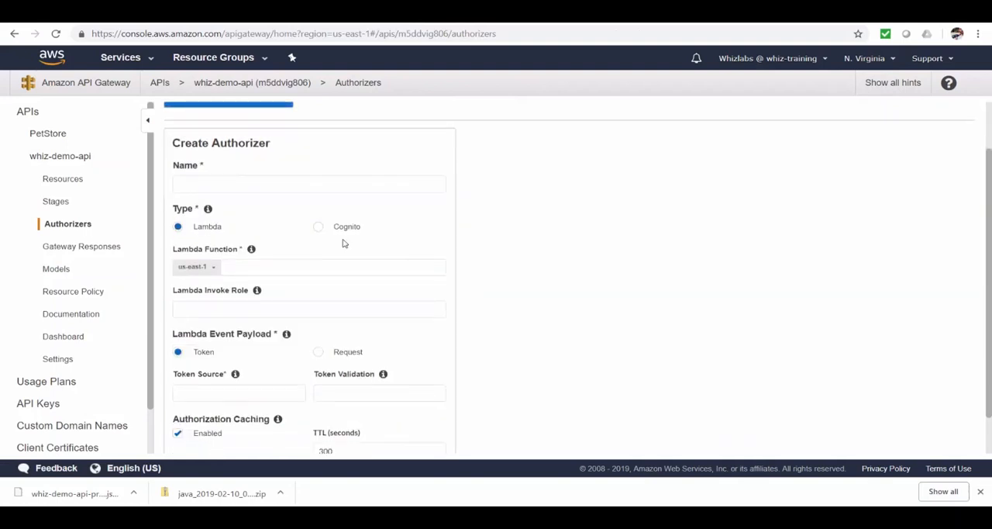
scroll(393, 301, "down", 1)
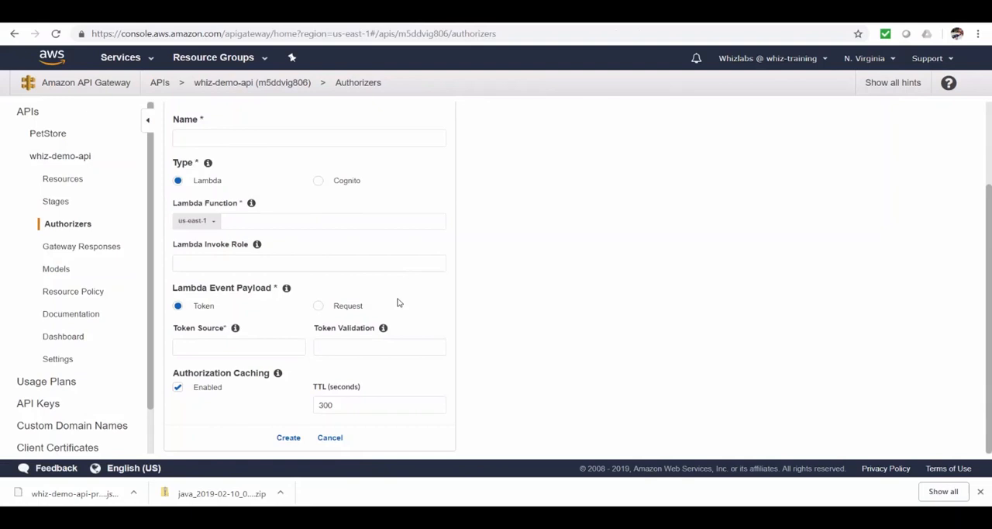
scroll(399, 302, "up", 2)
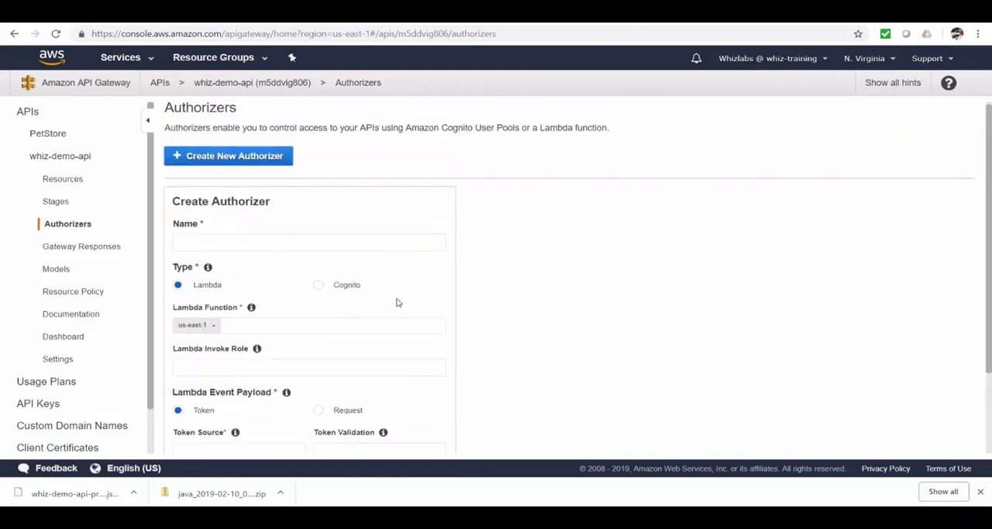
left_click(318, 288)
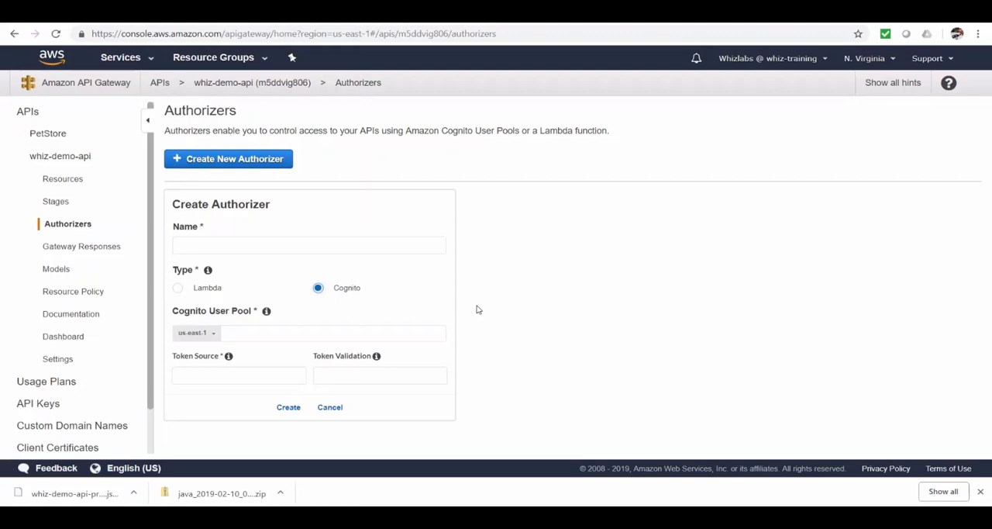
Examine the Default 4XX and Access Denied gateway responses, starting a new response header for Access Denied and cancelling it.
left_click(87, 246)
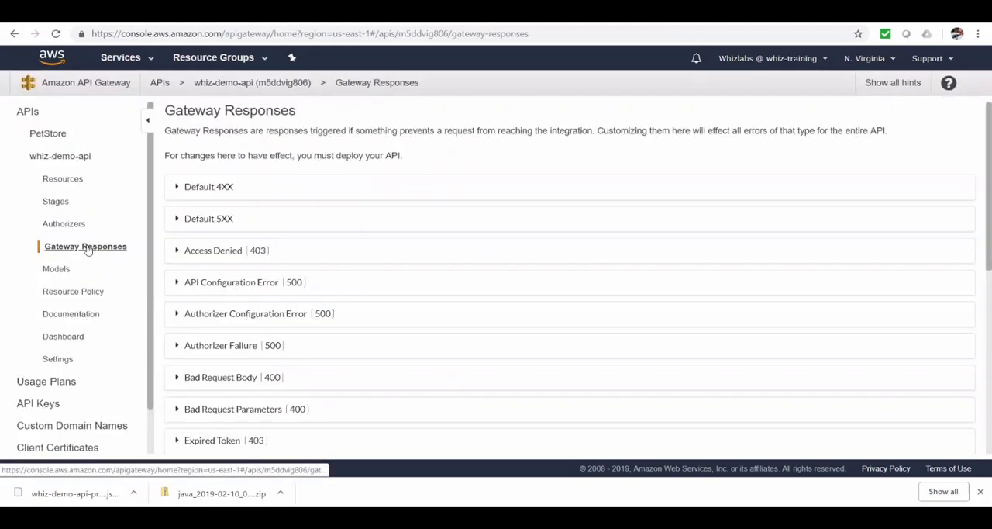
left_click(178, 188)
left_click(175, 188)
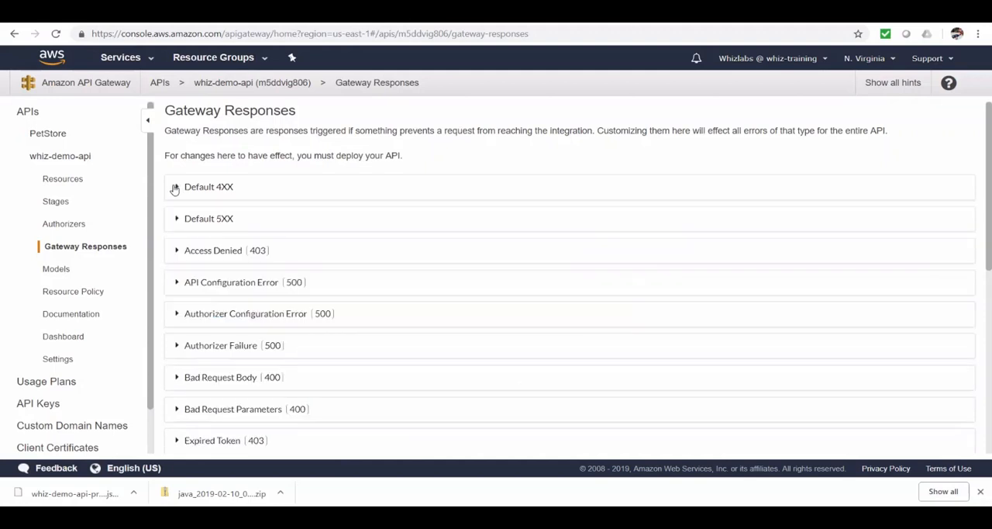
left_click(176, 252)
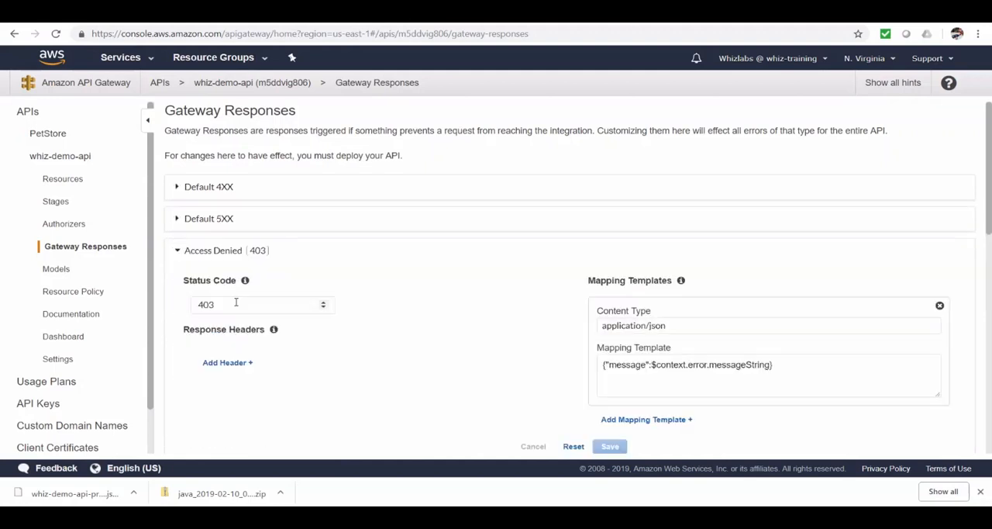
left_click(235, 361)
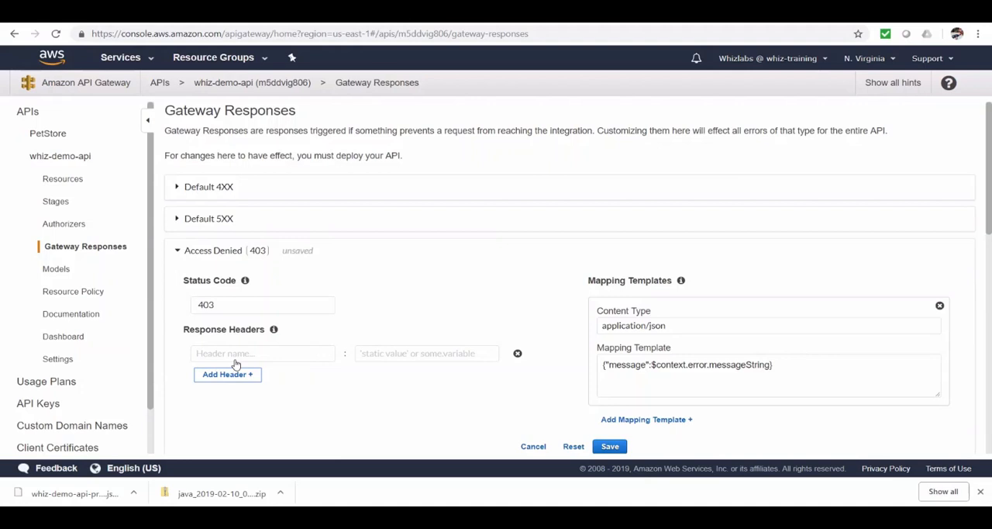
left_click(534, 446)
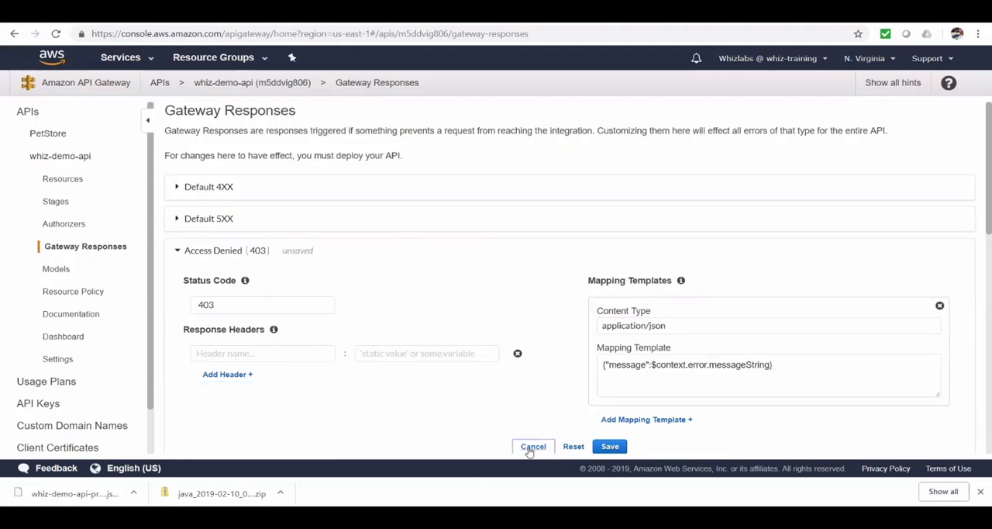
Paste a resource policy denying execute-api:Invoke on prod/POST/users unless the source IP is 203.0.113.0 or 203.0.113.255, and open the API dashboard.
left_click(77, 294)
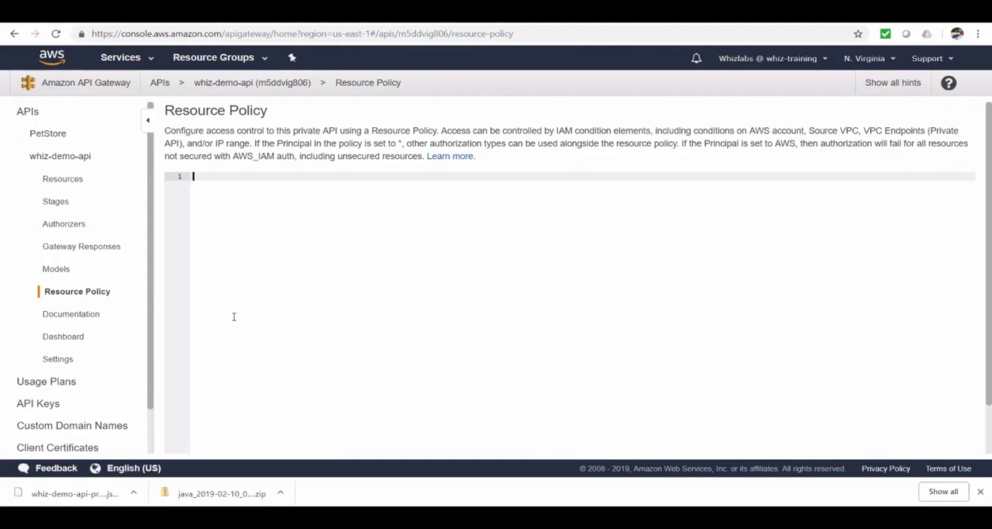
scroll(234, 317, "down", 1)
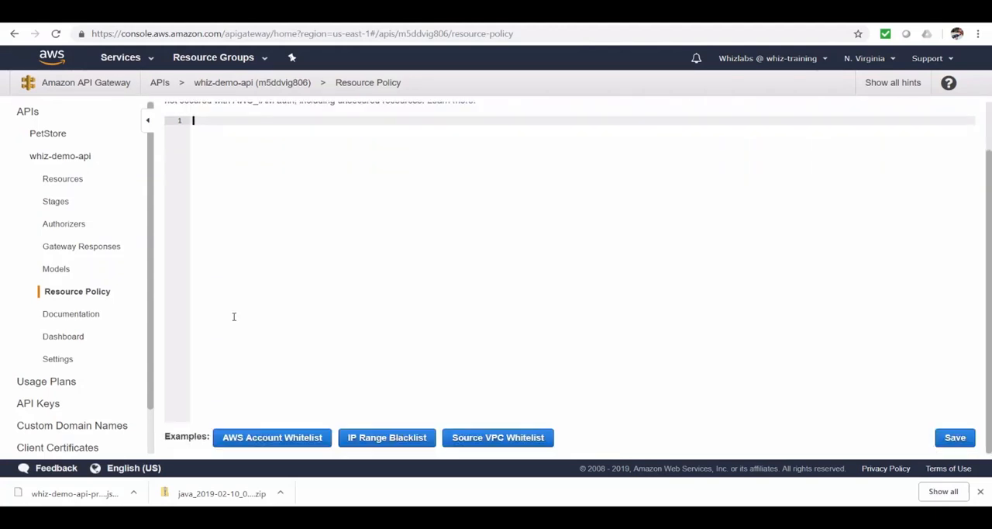
scroll(234, 317, "up", 1)
key("ctrl+v")
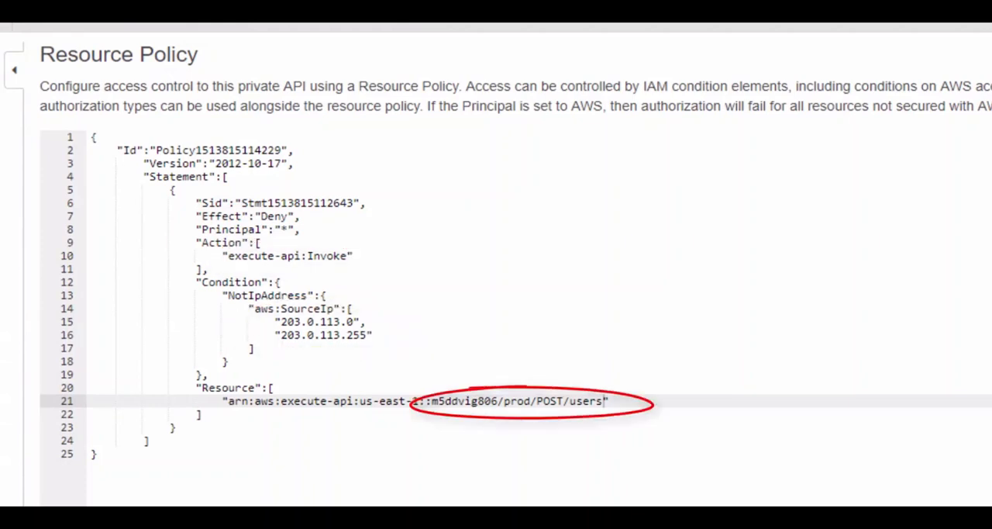
left_click(71, 339)
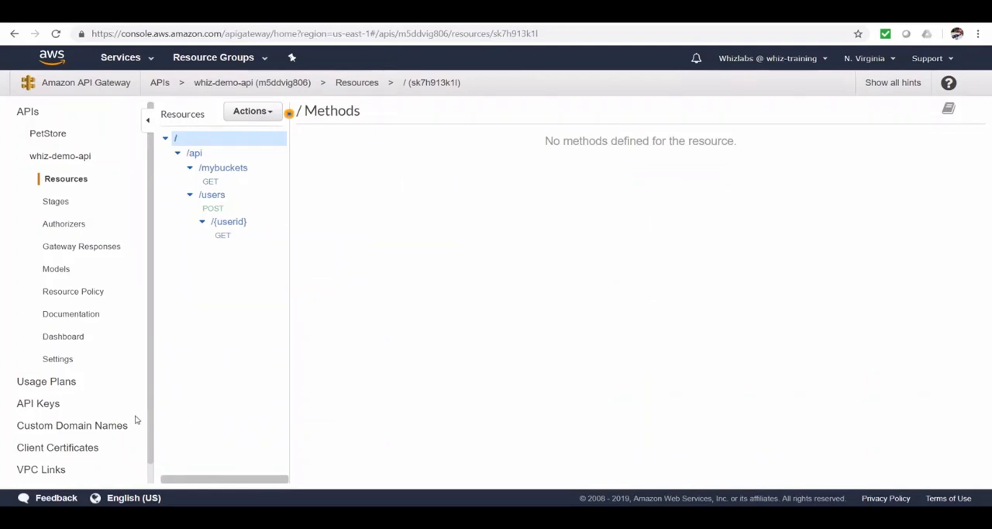
Start a new usage plan named ForExternalCustomers with throttling at a rate of 1000 requests per second and a burst of 5000 requests.
left_click(69, 385)
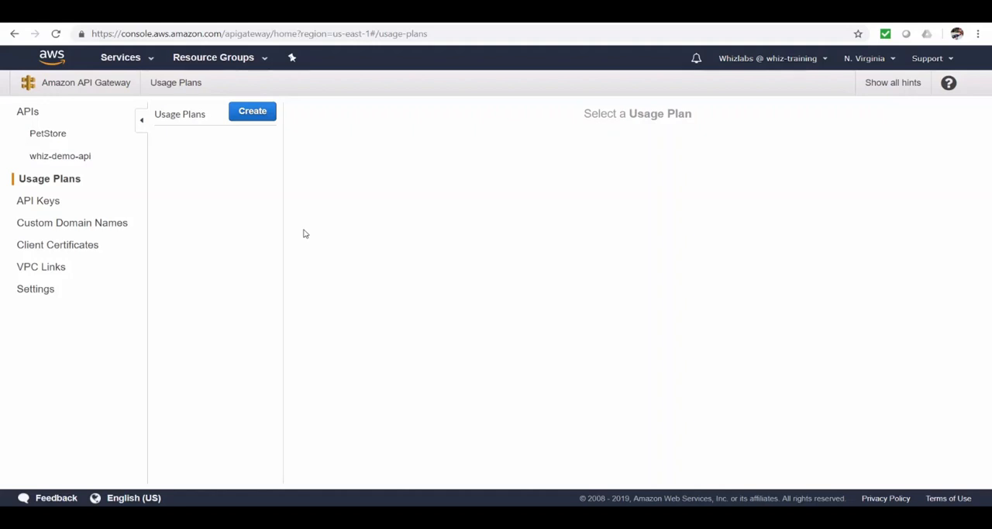
left_click(258, 116)
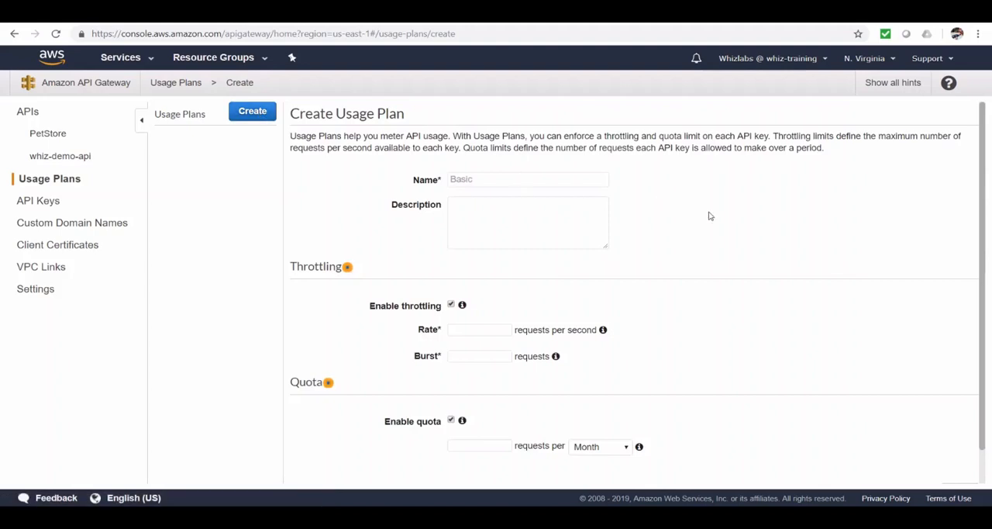
left_click(588, 182)
type("ForExternalCustomers")
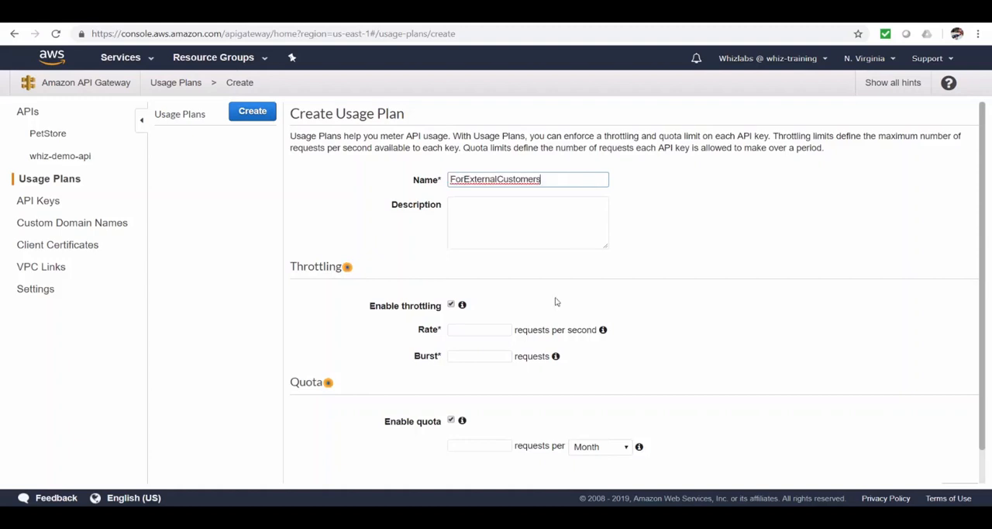
left_click(493, 332)
type("1000")
key("Tab")
type("5000")
Set the usage plan's quota to 100000 requests per month and continue to the associated API stages.
scroll(656, 358, "down", 1)
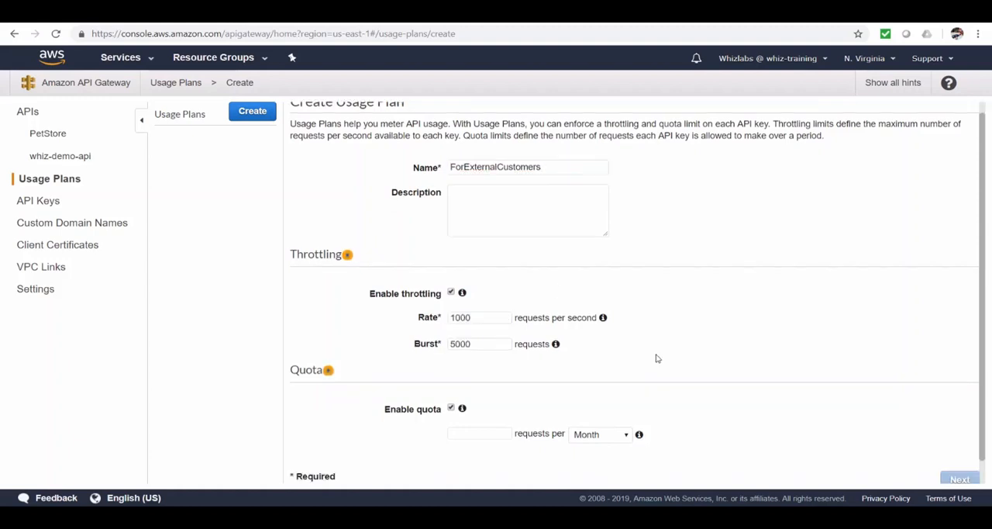
left_click(494, 408)
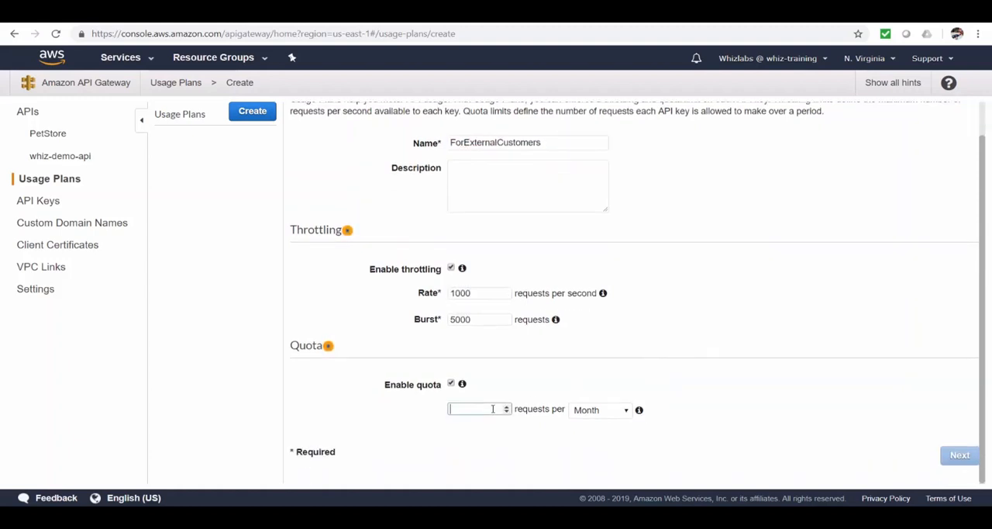
type("100000")
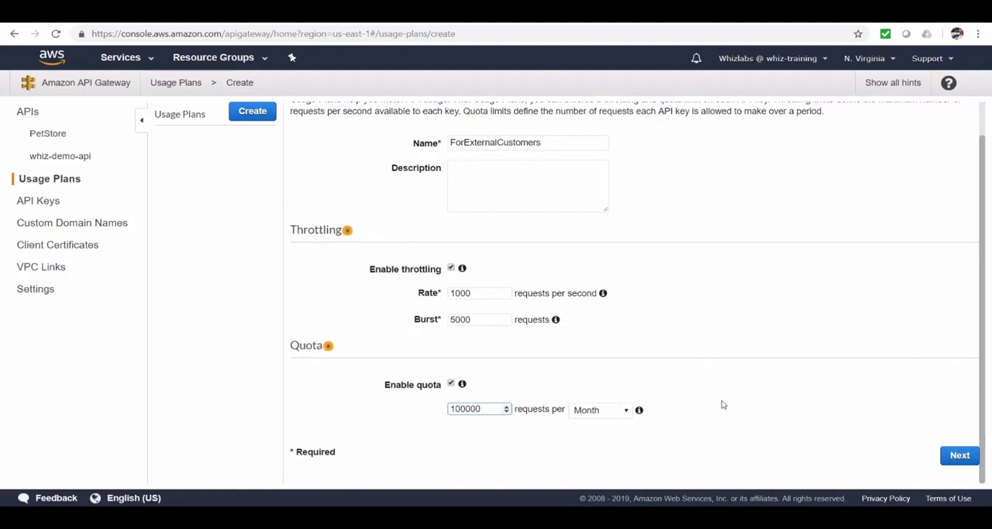
left_click(958, 456)
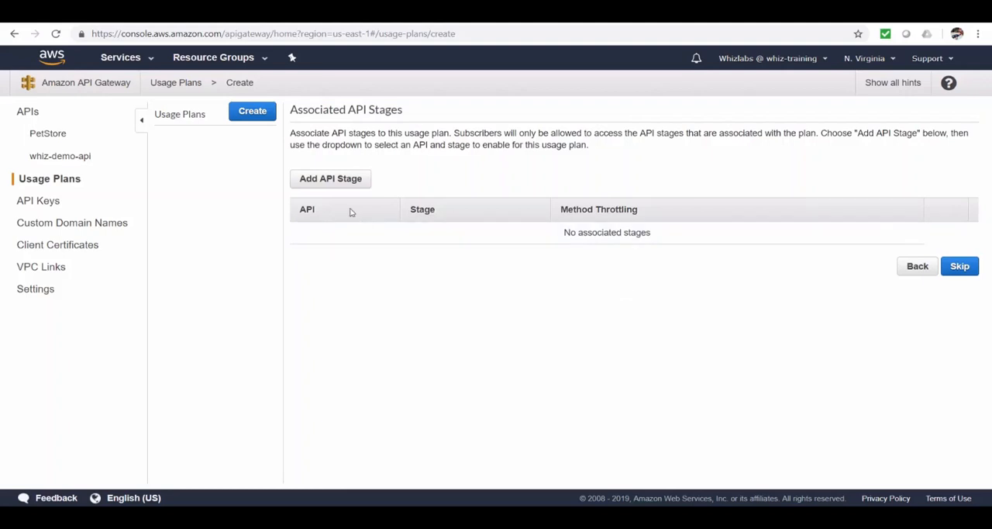
Associate the prod stage of whiz-demo-api with the usage plan.
left_click(327, 185)
left_click(439, 236)
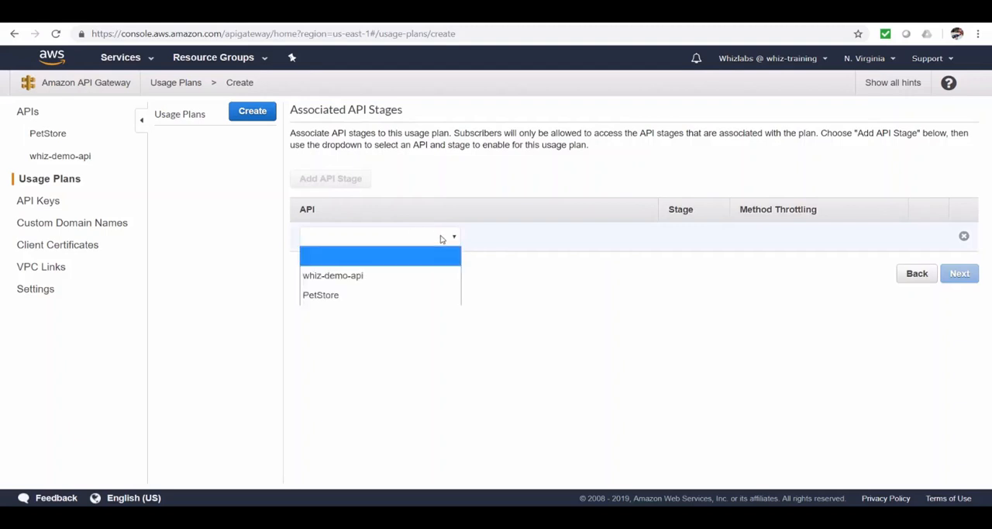
left_click(408, 275)
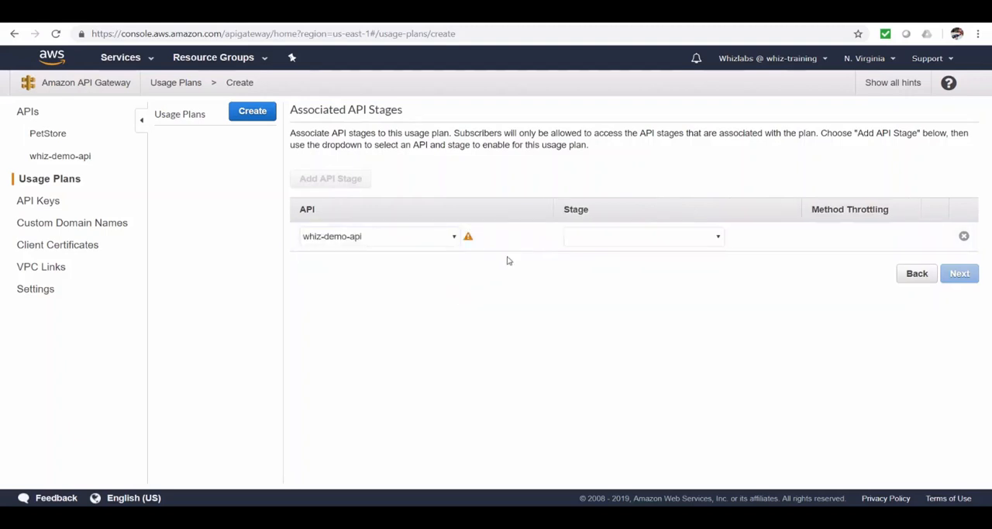
left_click(620, 238)
left_click(613, 294)
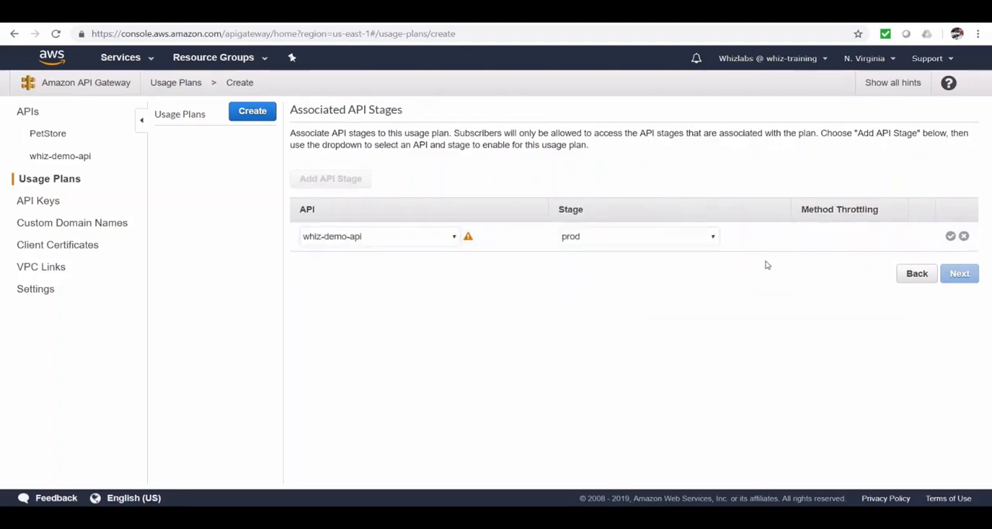
left_click(948, 236)
Configure method throttling for GET on /api/mybuckets at a rate of 100 and a burst of 1000, and continue to the plan's API keys.
left_click(744, 234)
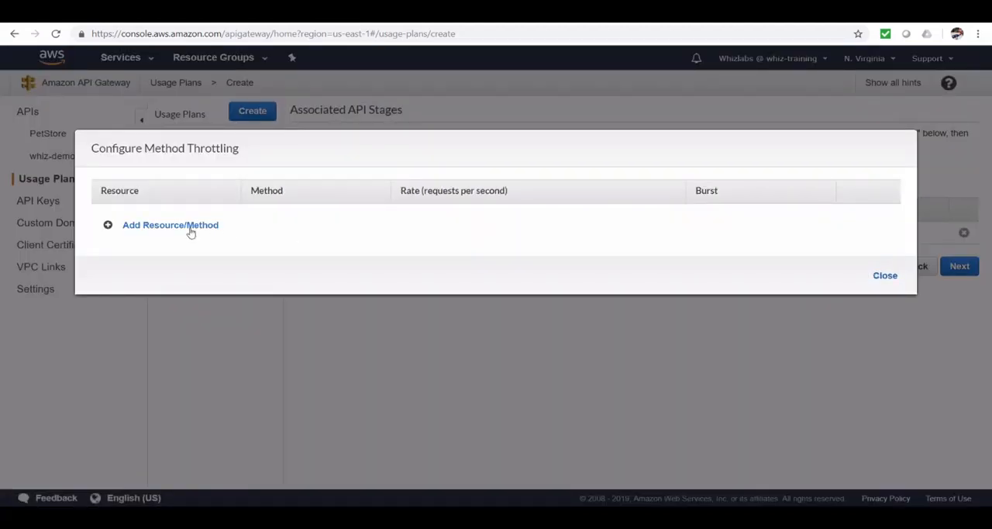
left_click(191, 227)
left_click(214, 224)
left_click(202, 245)
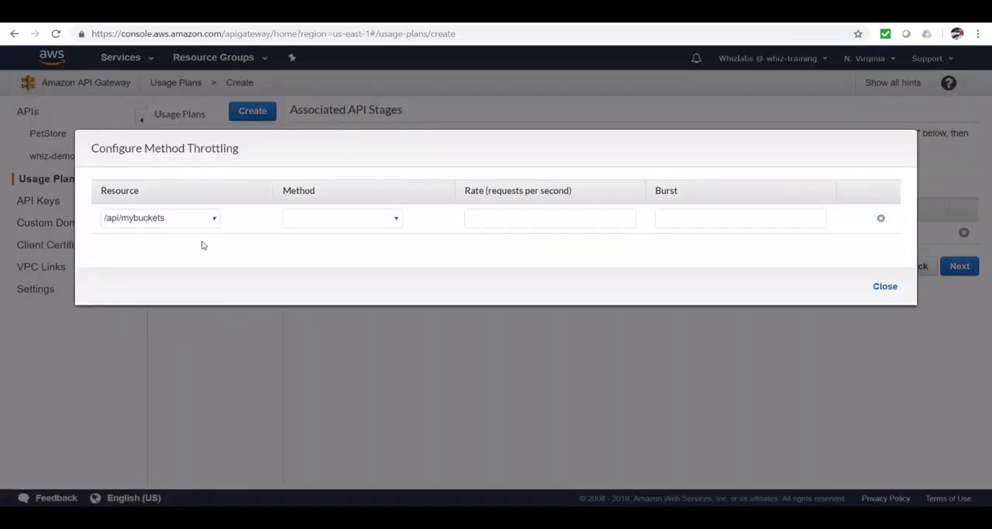
left_click(345, 218)
left_click(367, 254)
left_click(864, 218)
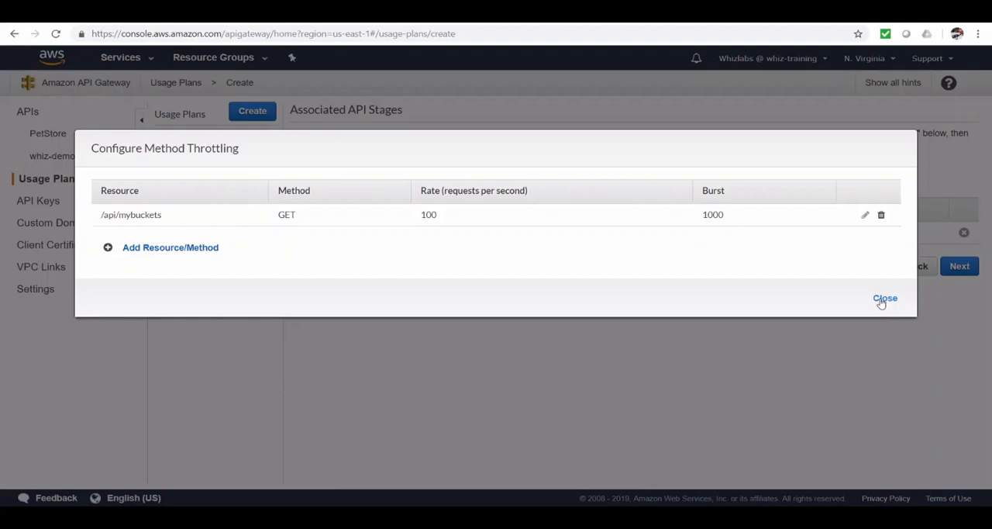
left_click(885, 298)
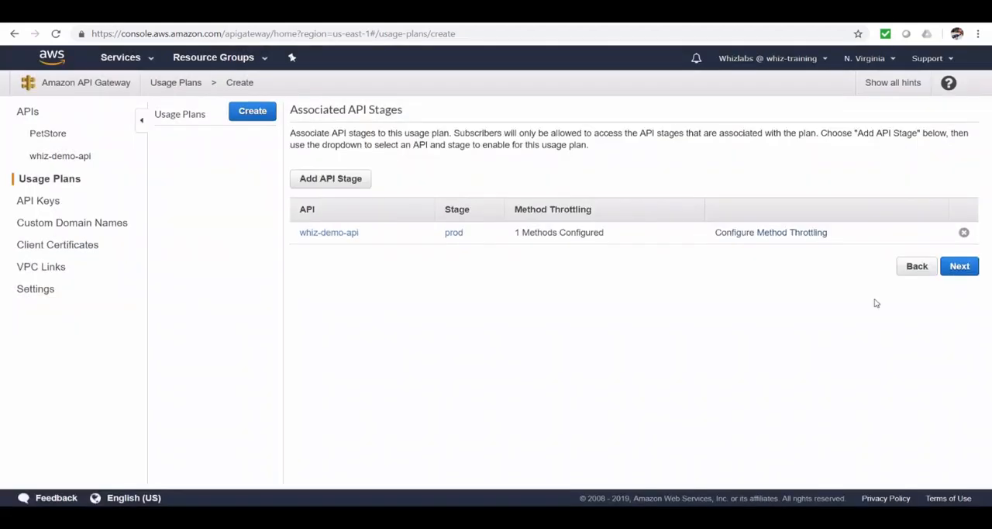
left_click(960, 268)
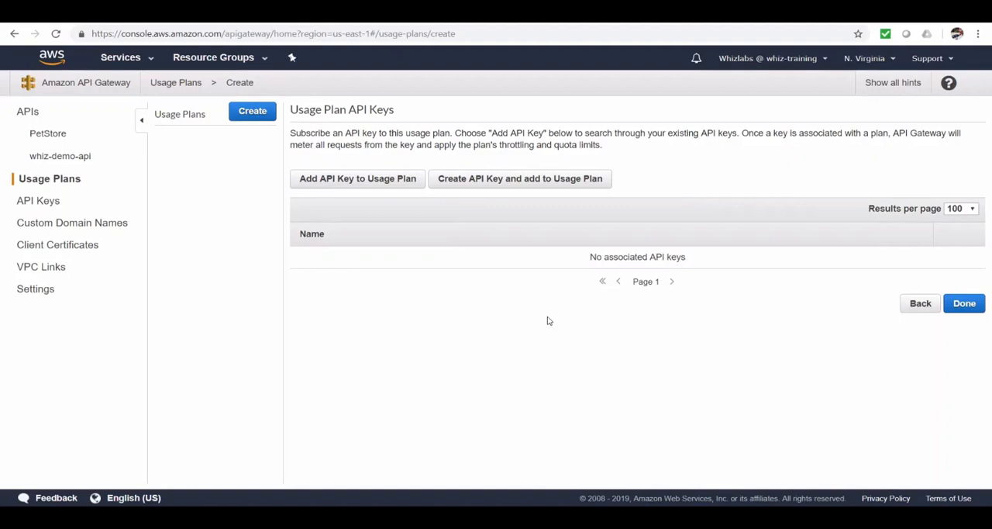
Create an auto-generated API key named Customer_A for the usage plan and finish creating the plan.
left_click(521, 190)
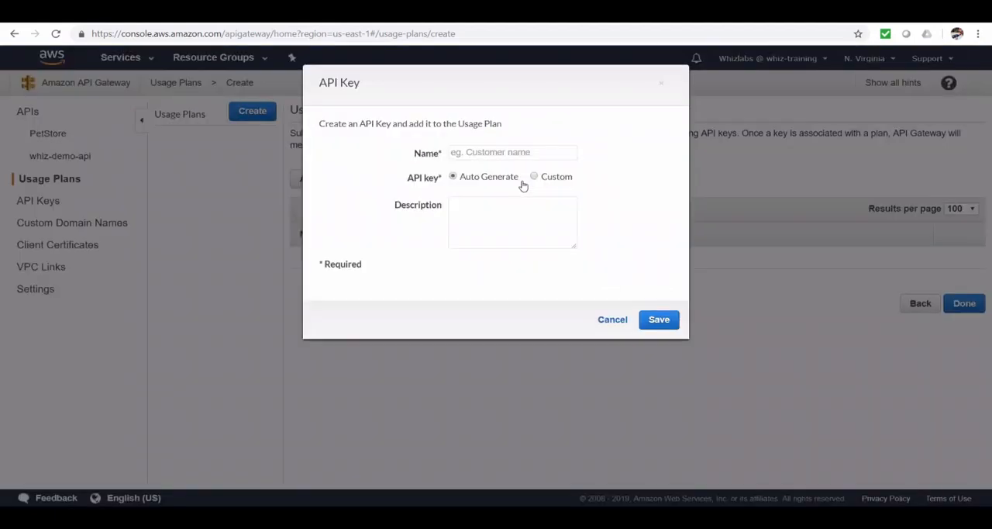
left_click(512, 154)
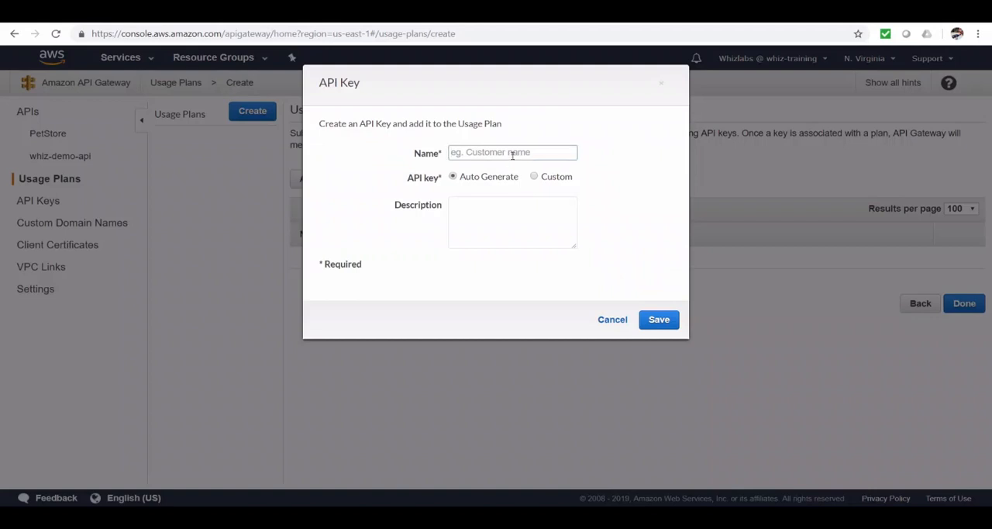
type("Customer_A")
left_click(659, 321)
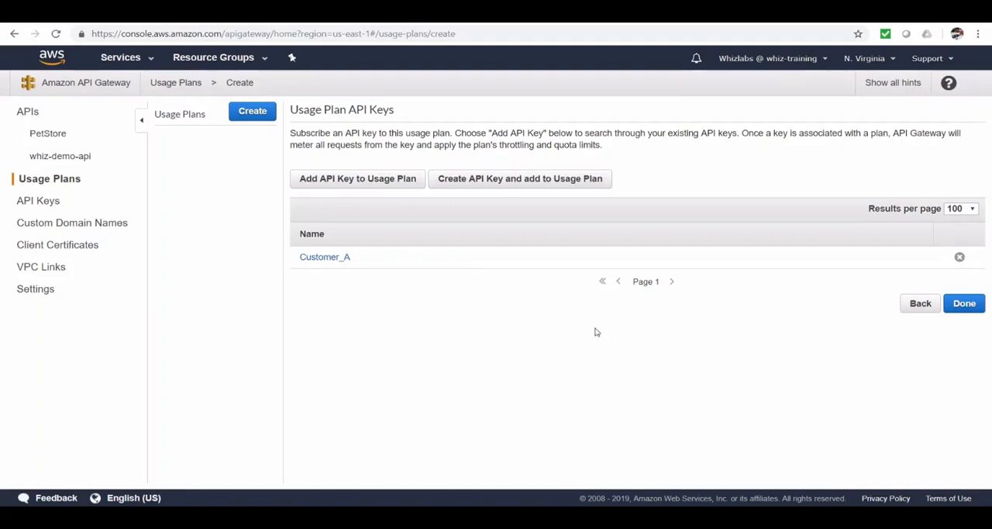
left_click(963, 308)
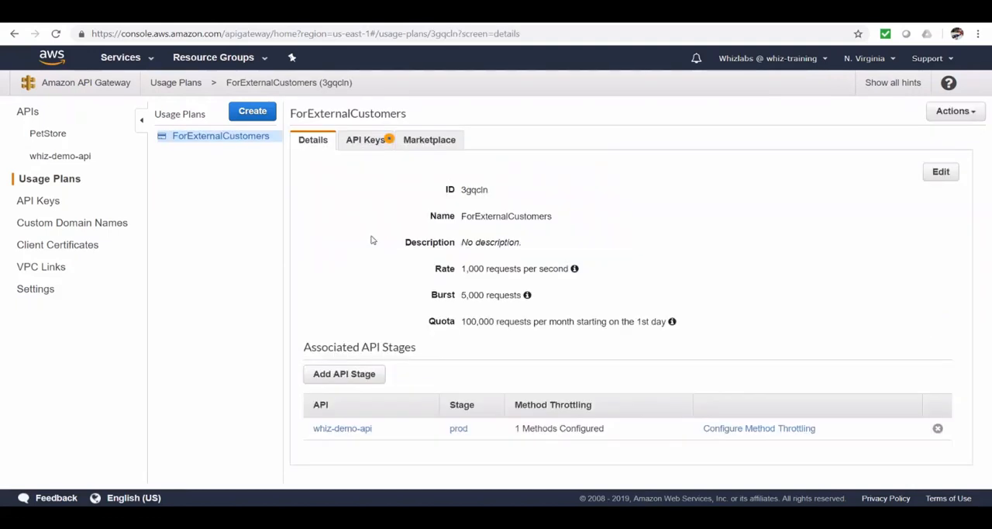
Examine the Customer_A key's usage in the plan and its API key details, revealing the key value.
left_click(368, 150)
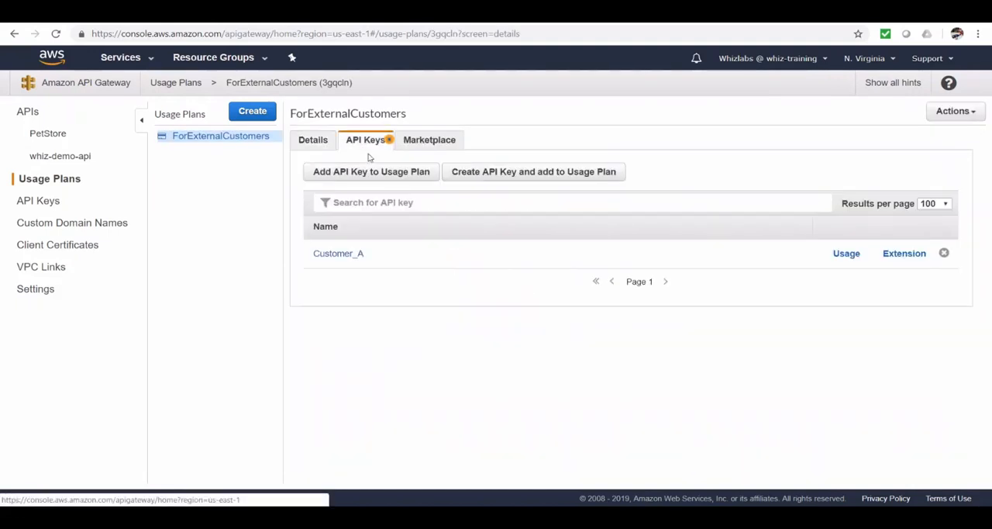
left_click(846, 256)
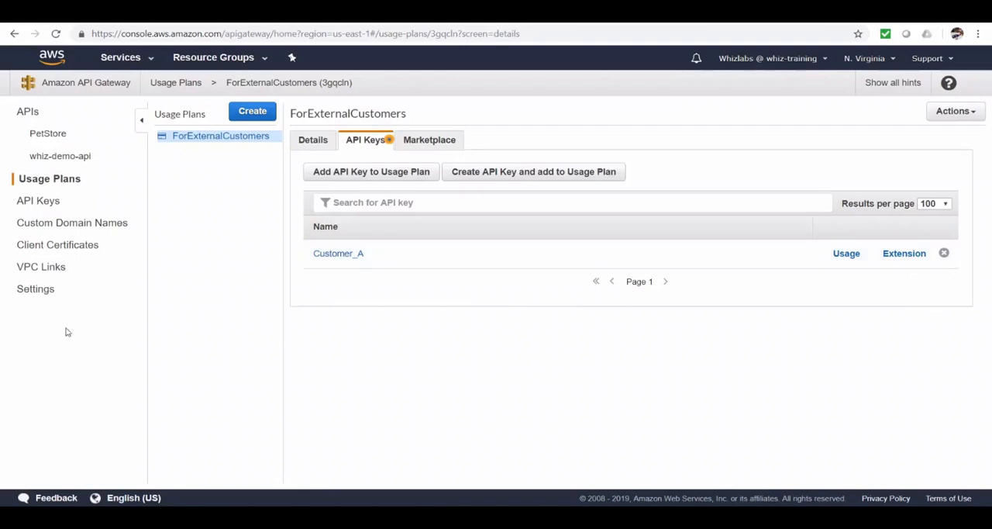
left_click(41, 204)
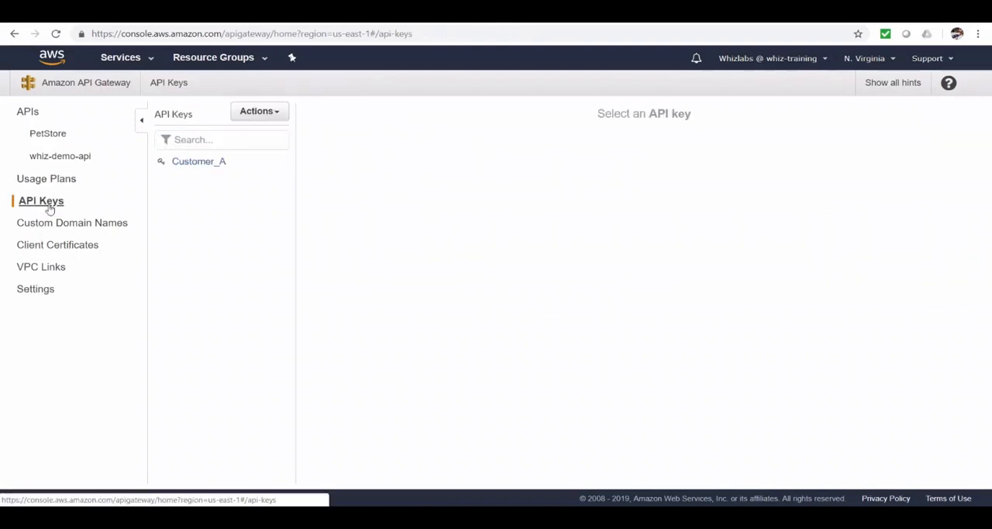
left_click(259, 111)
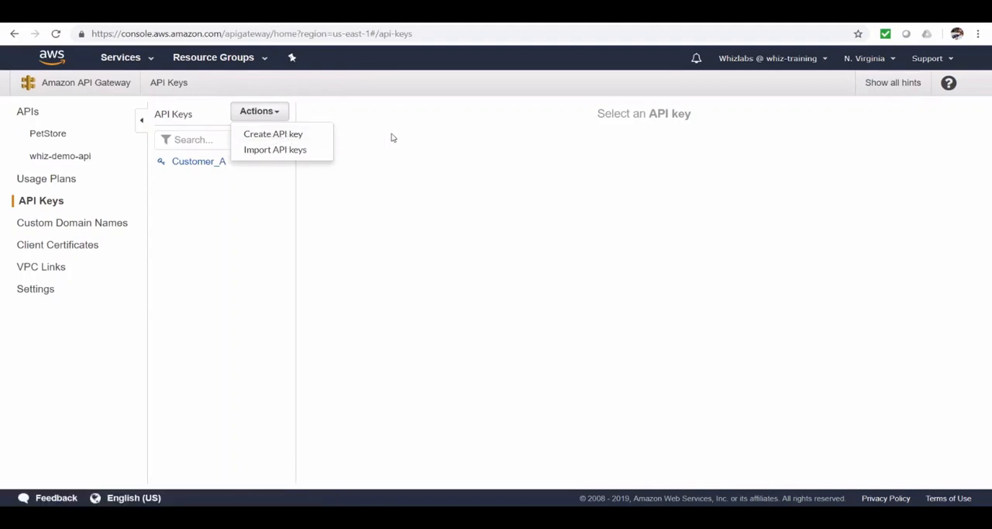
left_click(191, 165)
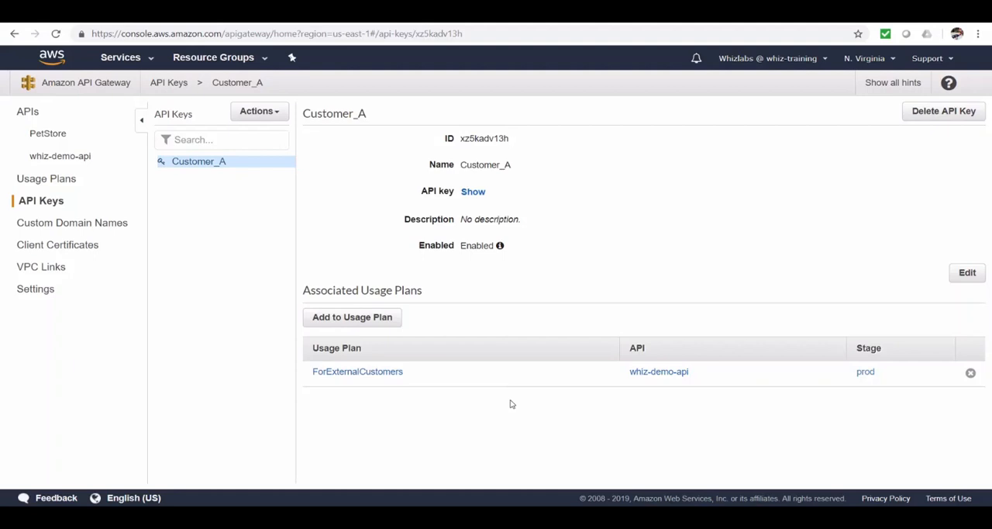
left_click(472, 193)
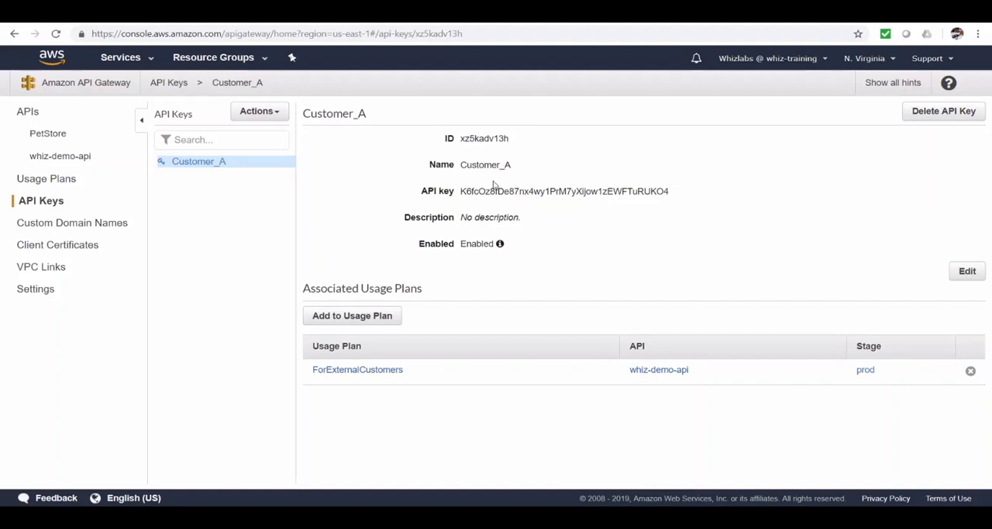
Set API Key Required to true in the method request of GET /api/users/{userid} in whiz-demo-api.
left_click(78, 159)
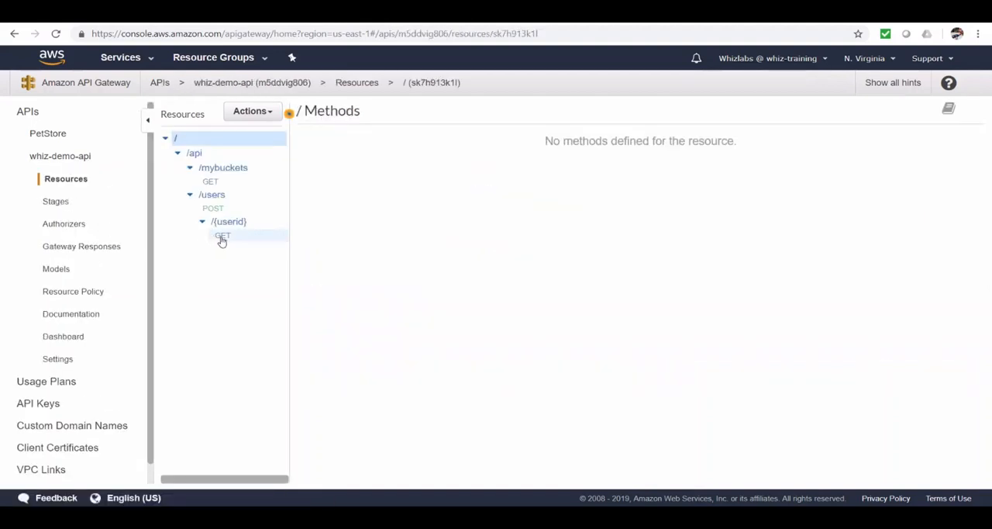
left_click(222, 236)
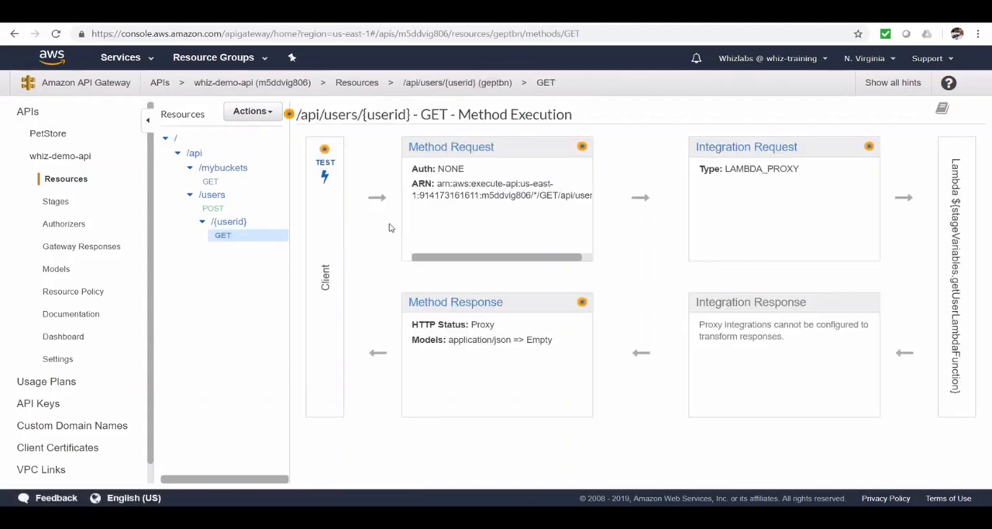
left_click(486, 148)
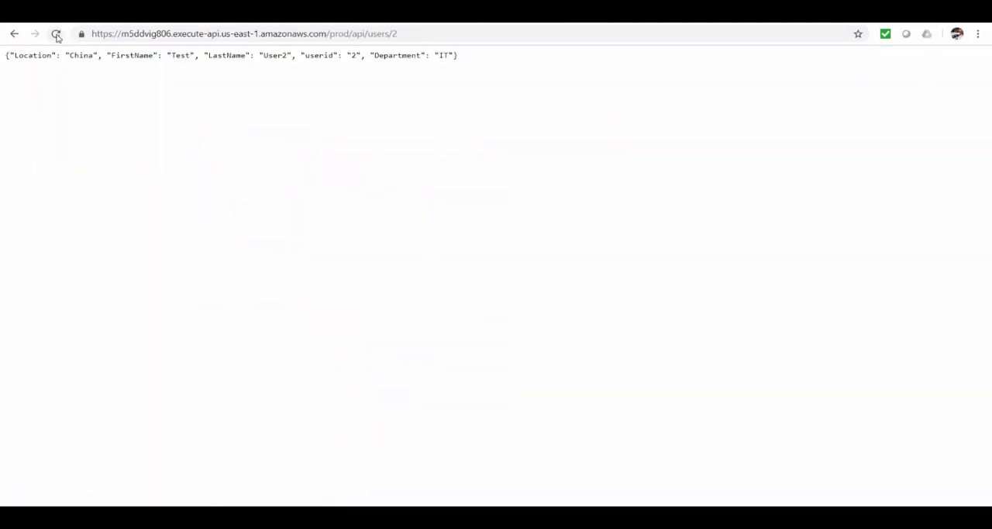
left_click(56, 34)
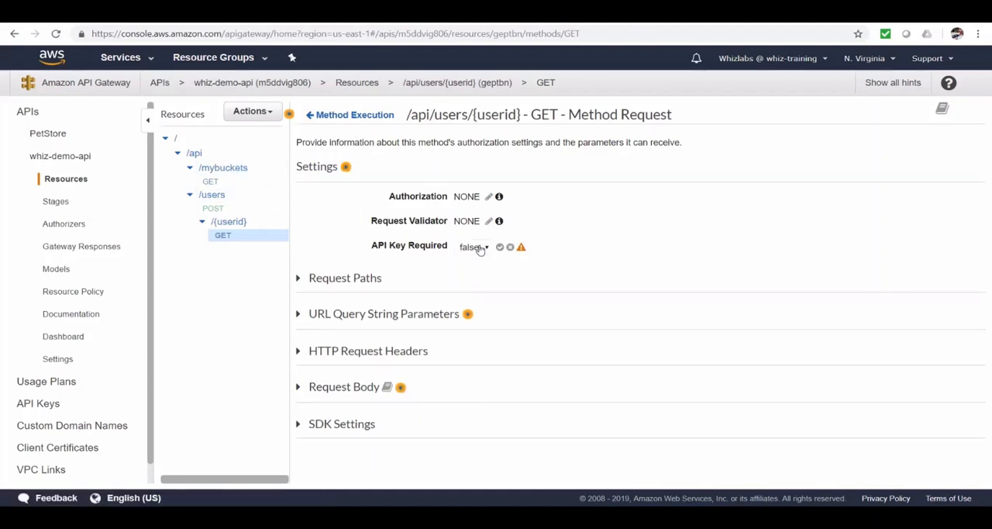
left_click(479, 247)
left_click(482, 264)
left_click(500, 248)
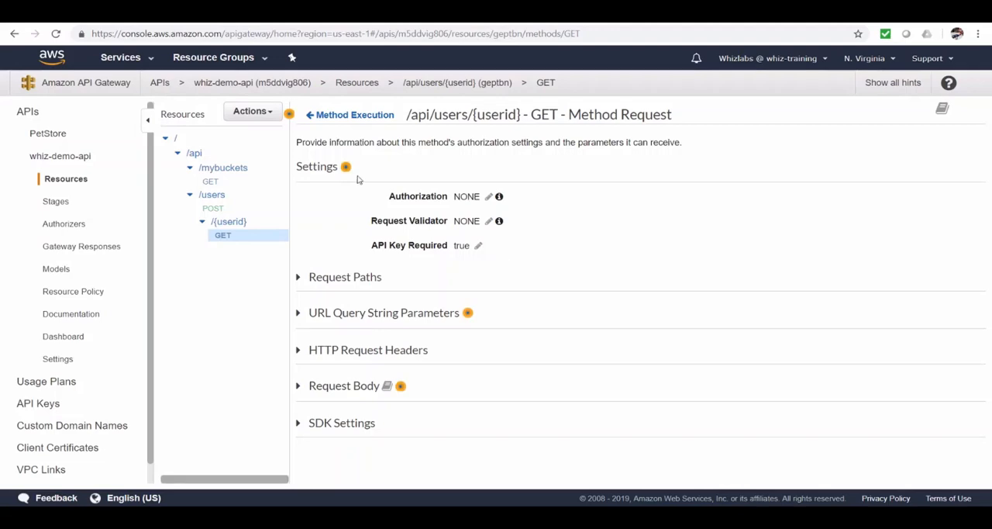
Deploy whiz-demo-api to the prod stage.
left_click(249, 117)
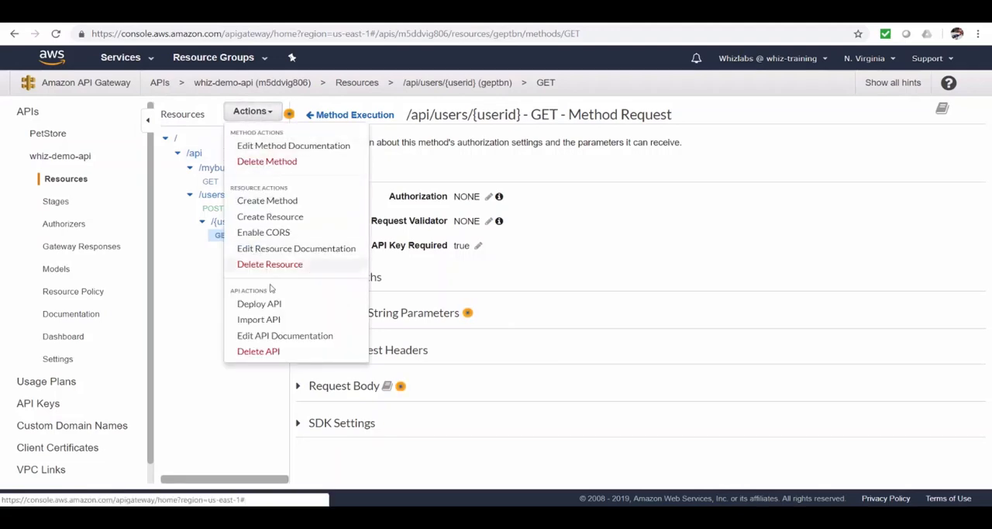
left_click(259, 304)
left_click(555, 167)
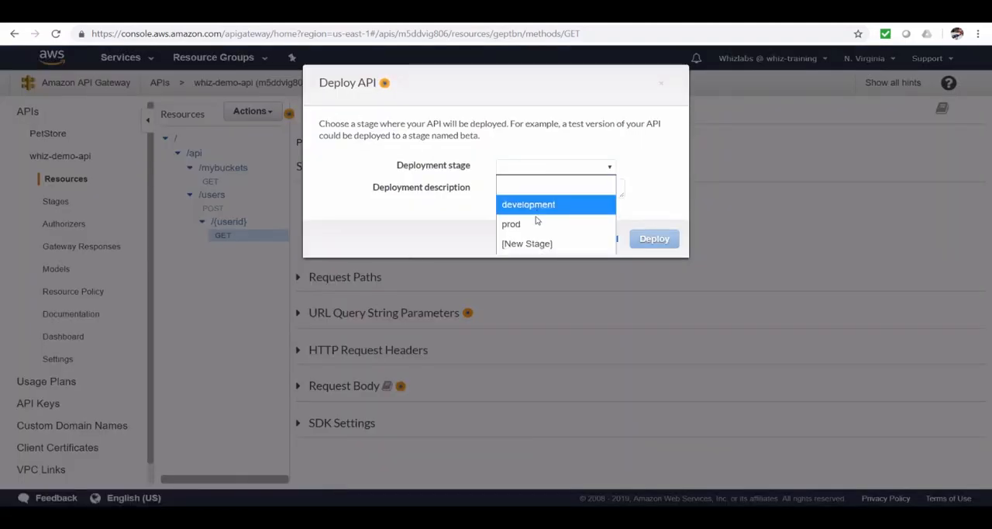
left_click(535, 222)
left_click(654, 240)
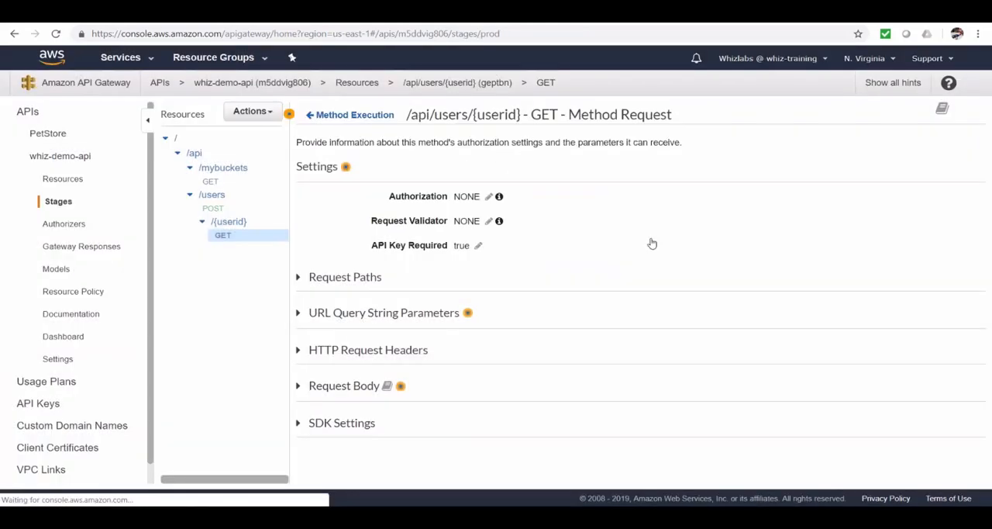
Reload the prod/api/users/2 endpoint in its browser tab to test access without an API key.
left_click(637, 13)
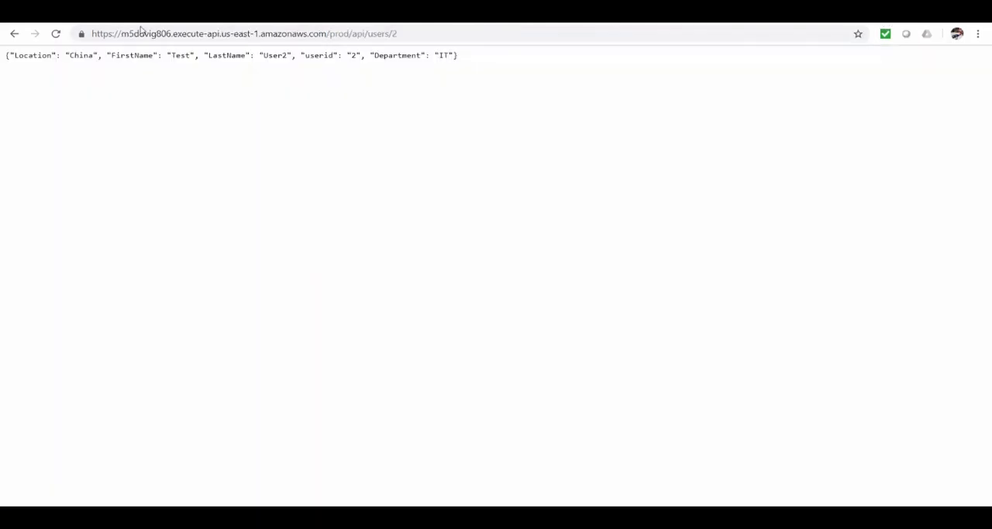
left_click(56, 34)
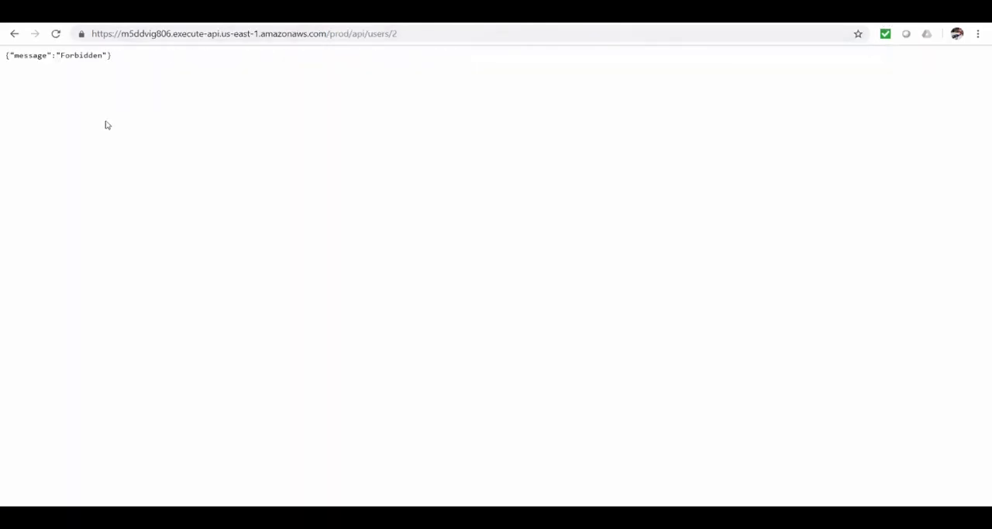
left_click(56, 34)
Copy the prod/api/users/2 URL into Postman and send a GET request without any headers.
key("ctrl+l")
key("ctrl+c")
key("alt+Tab")
left_click(407, 119)
key("ctrl+v")
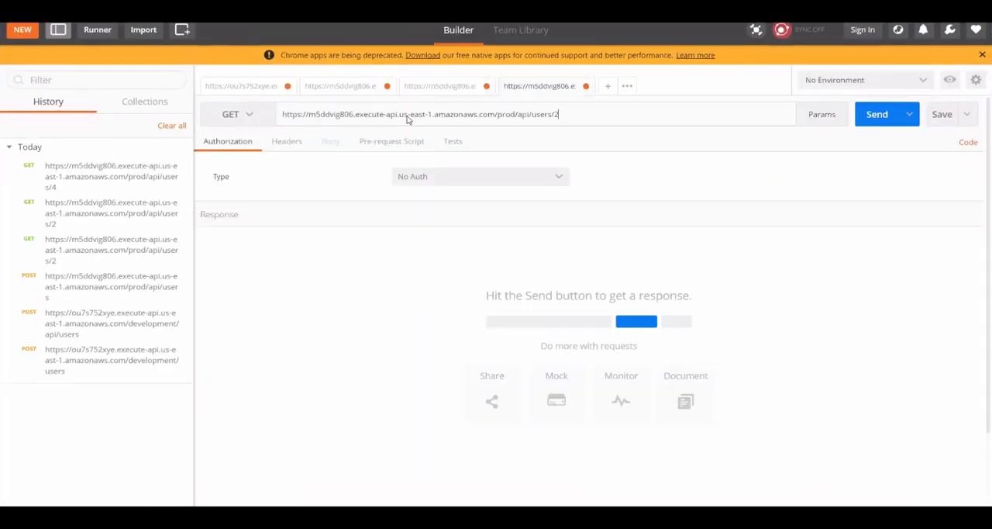
left_click(285, 141)
left_click(872, 122)
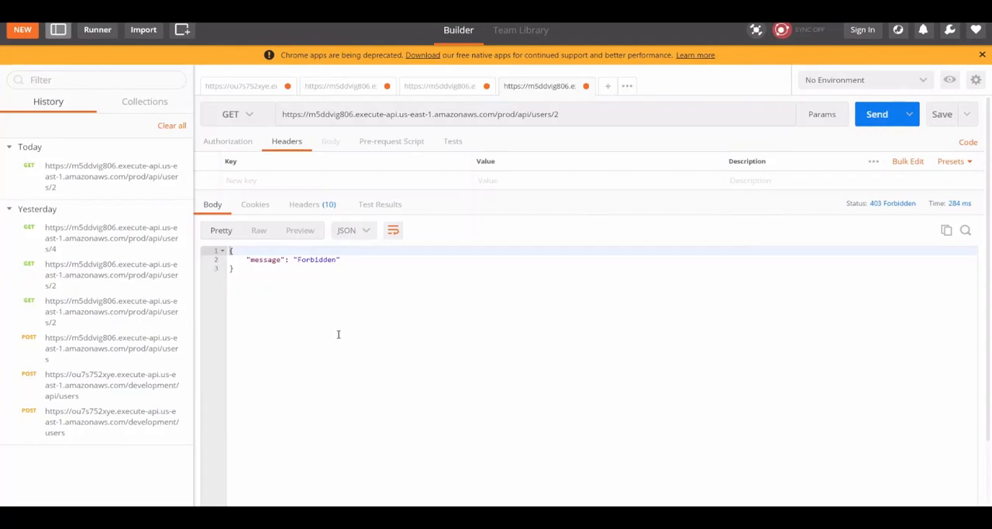
Switch back to the API Gateway console, reveal the Customer_A API key and select its value for copying.
key("alt+Tab")
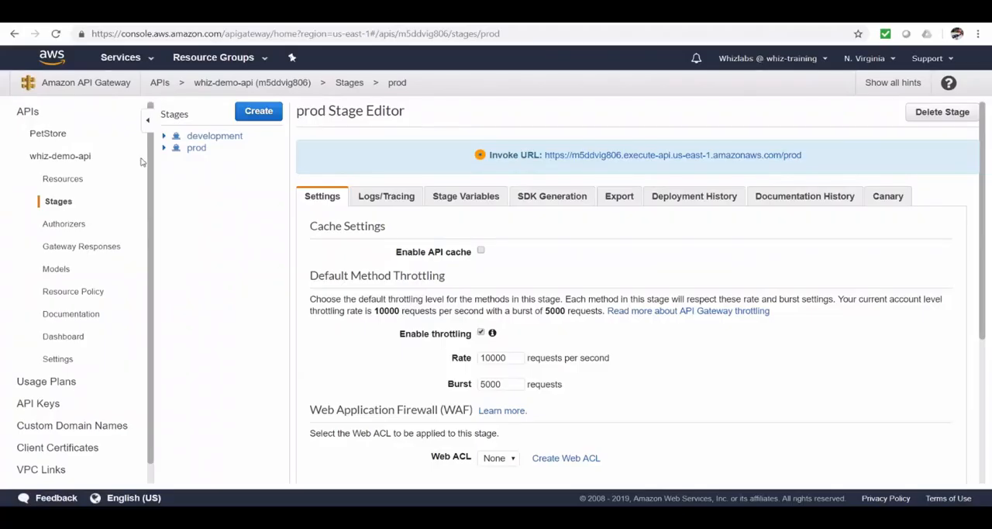
left_click(51, 412)
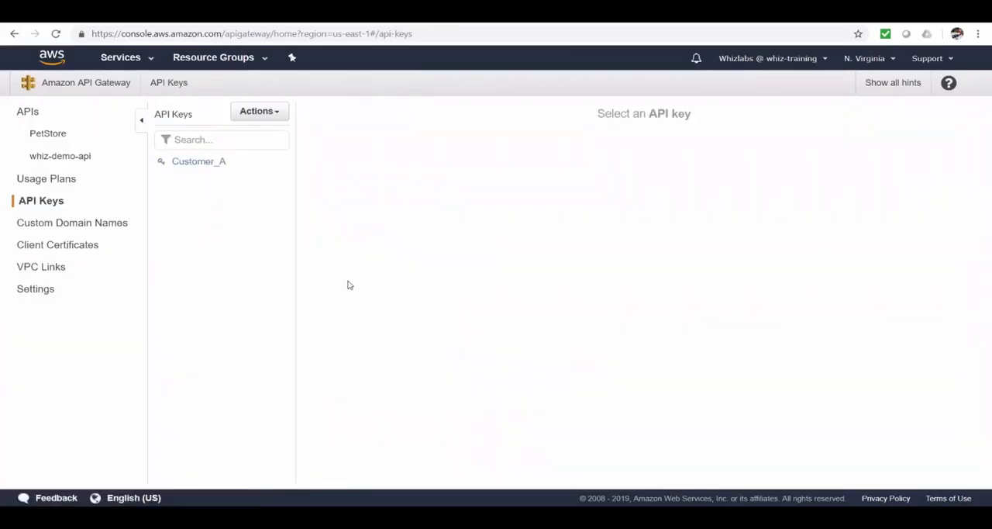
left_click(240, 165)
left_click(473, 192)
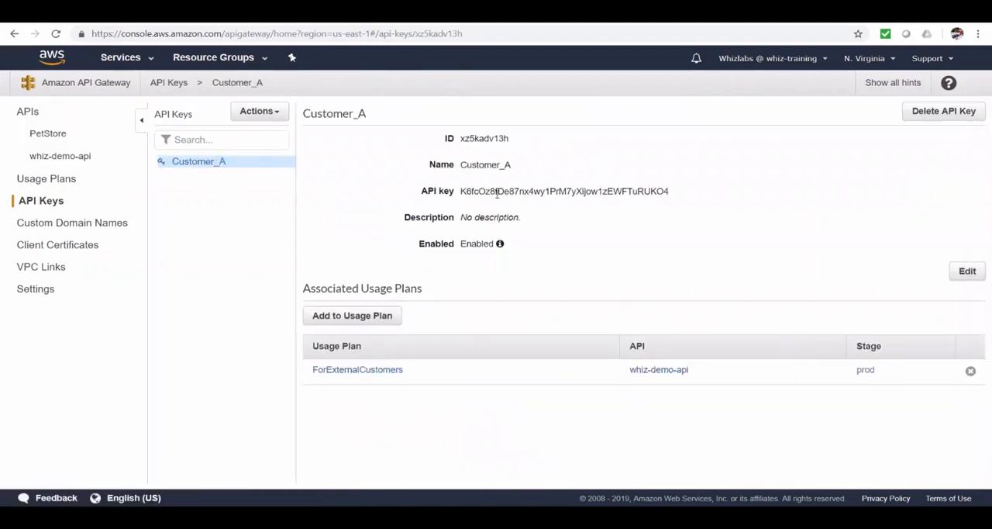
double_click(498, 192)
key("ctrl+c")
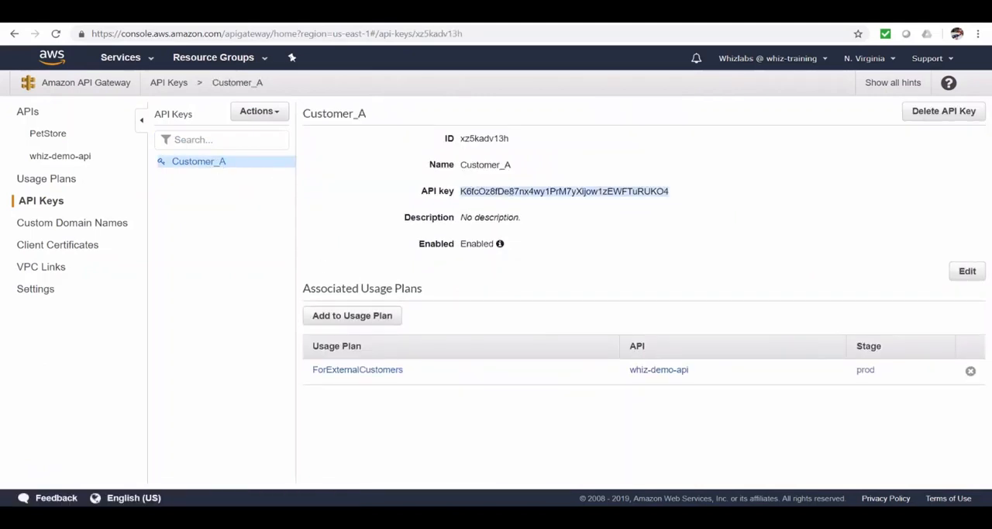
In Postman, add an x-api-key header with the copied API key as its value and send the GET request.
key("alt+Tab")
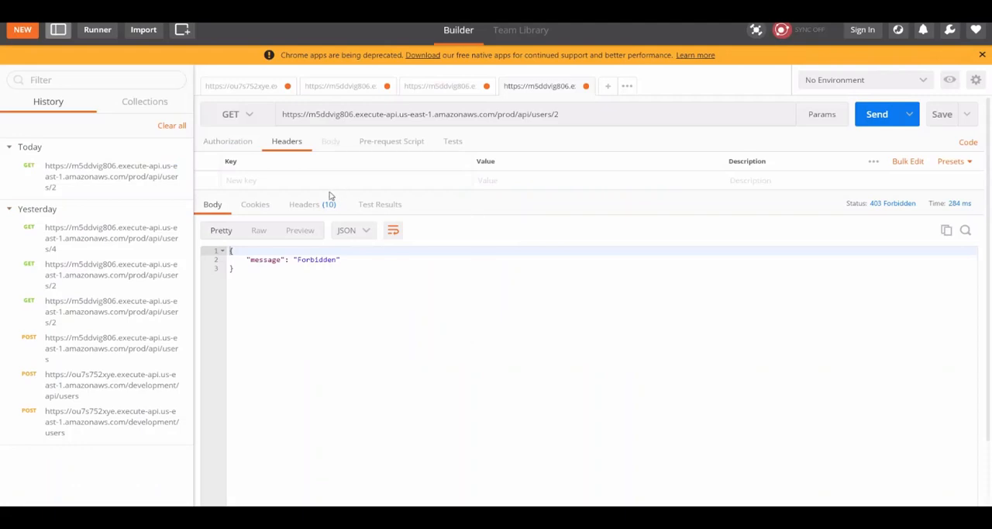
left_click(296, 185)
type("x-api-key")
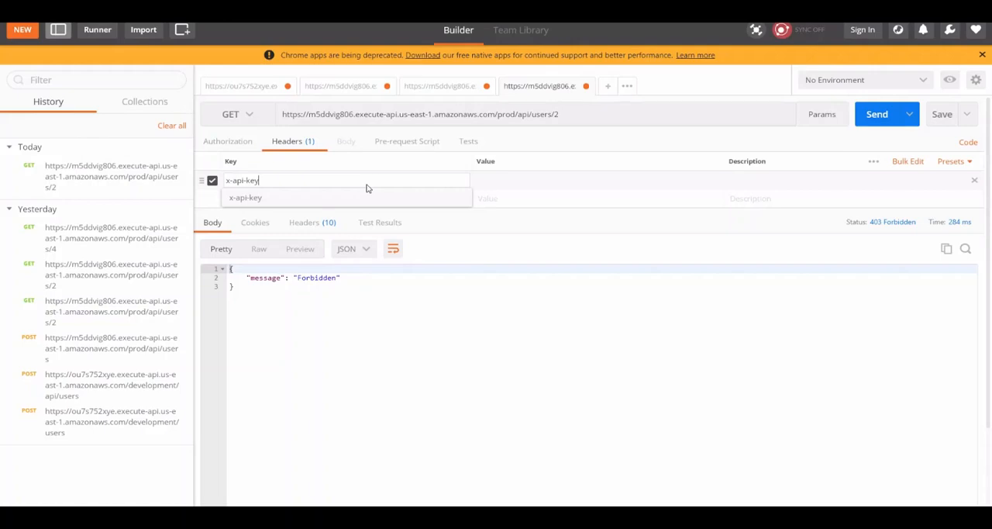
key("Tab")
key("ctrl+v")
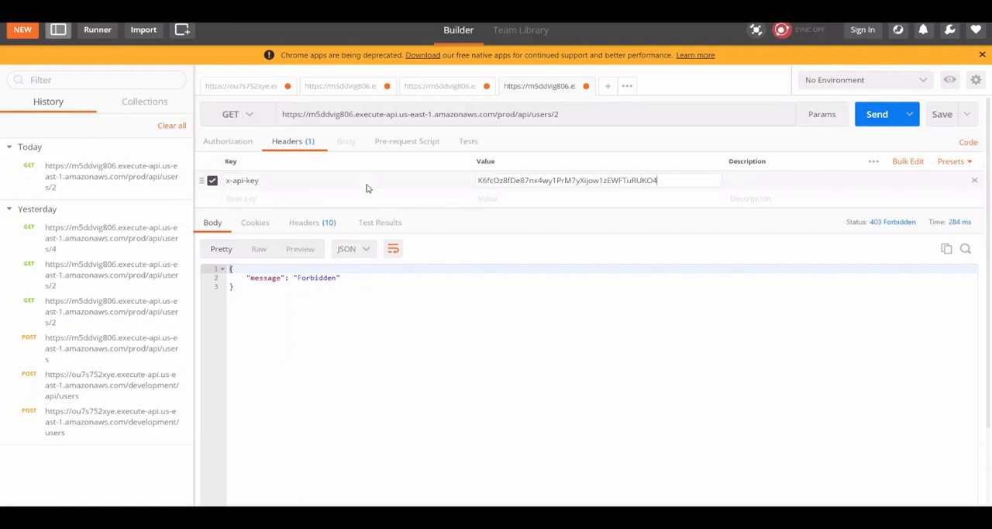
left_click(877, 116)
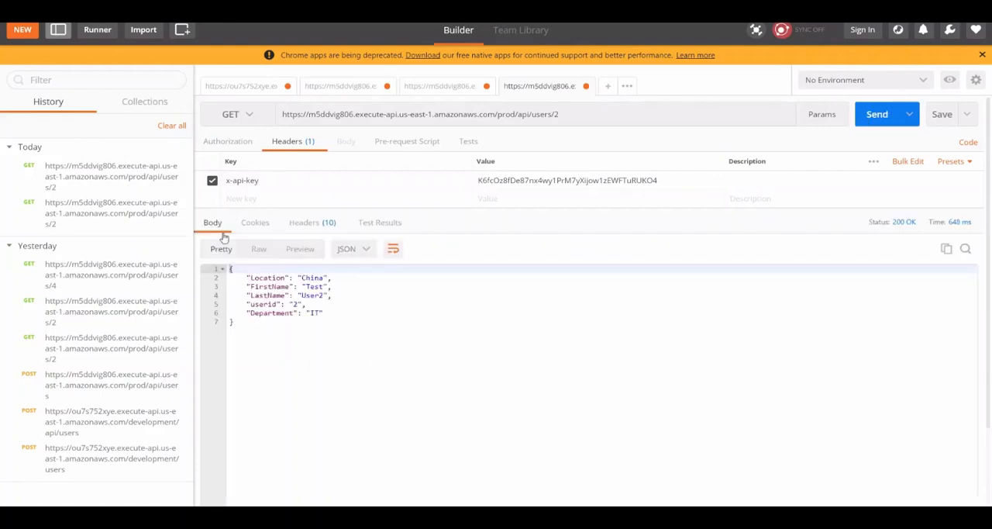
Change the request URL to prod/api/users/4 and send it with the x-api-key header enabled and again with it disabled.
left_click(585, 116)
key("BackSpace")
type("4")
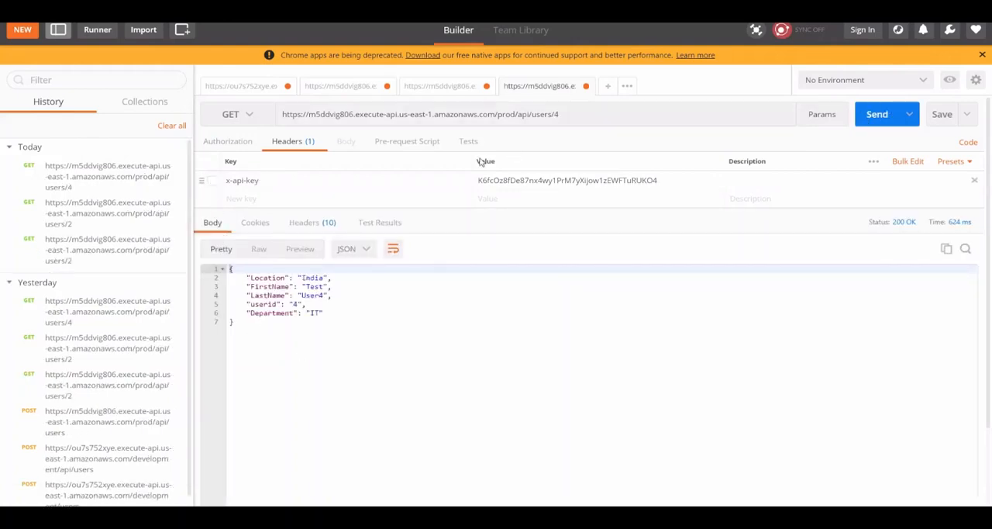
left_click(878, 114)
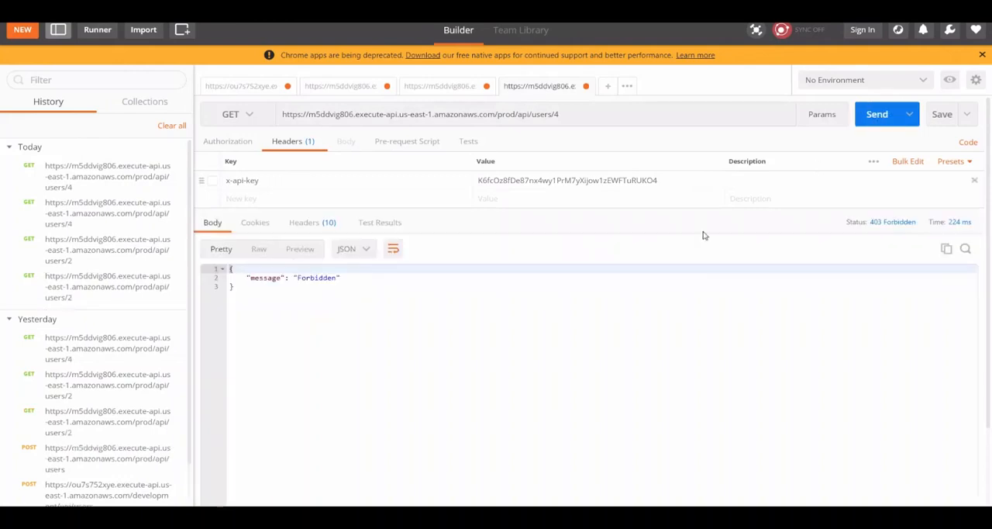